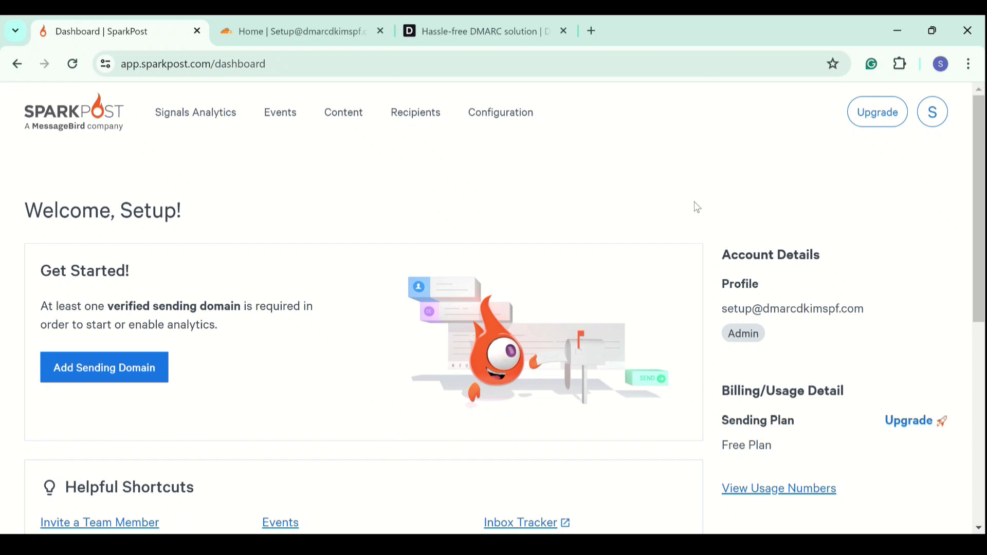
Step: Open the Sending Domains list and scroll through its introduction to adding a domain
left_click(528, 114)
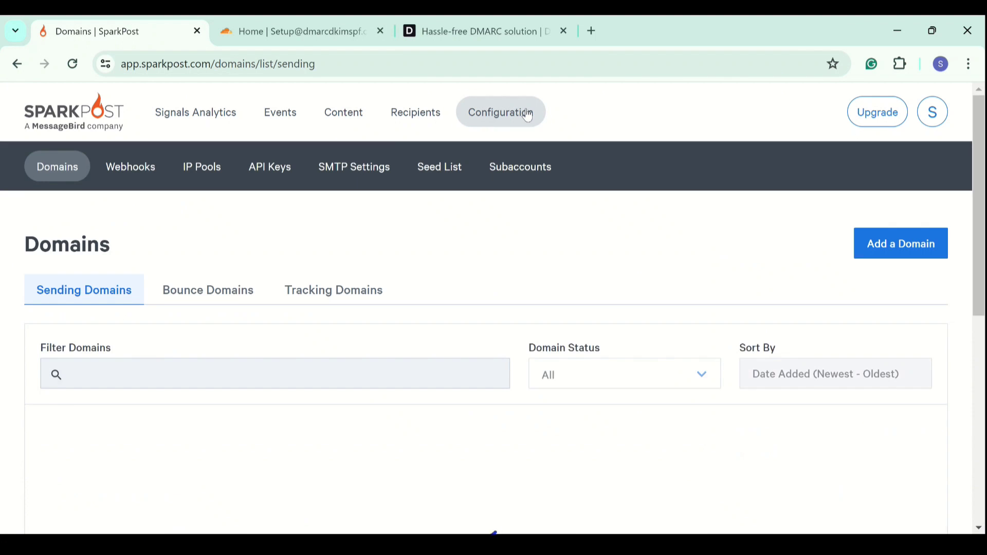
scroll(507, 313, "down", 2)
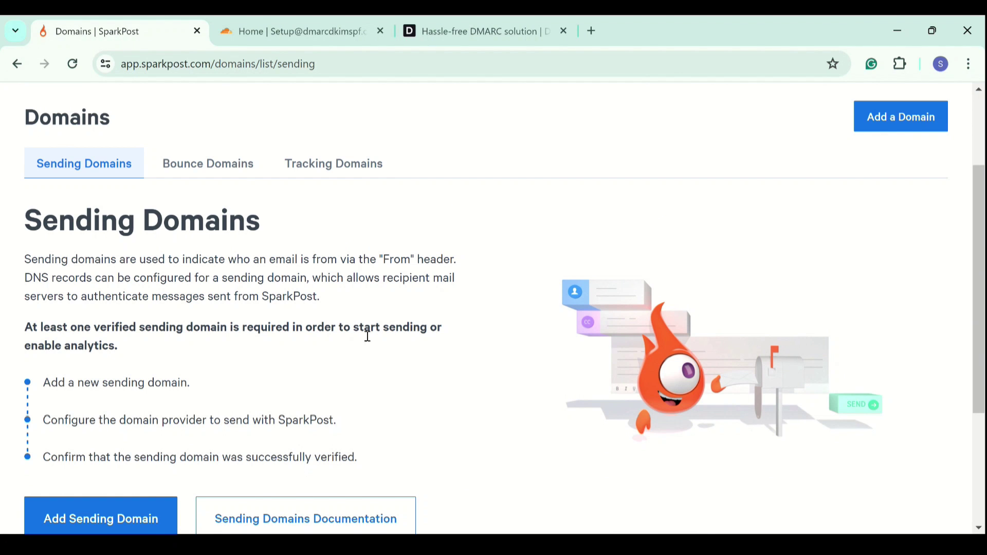
Step: Add dmarcdkimspf.com as a new sending domain and submit it
left_click(131, 522)
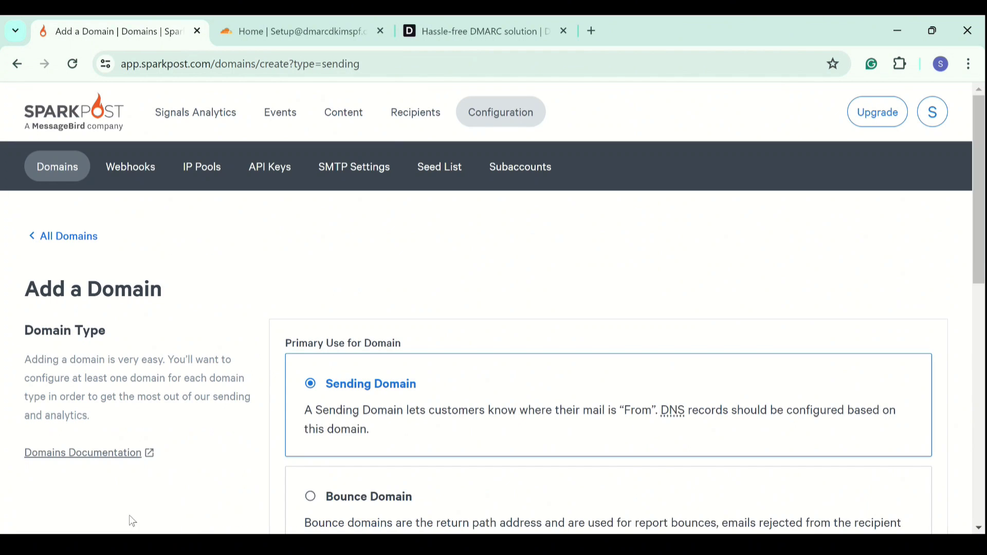
scroll(296, 475, "down", 1)
scroll(296, 473, "down", 7)
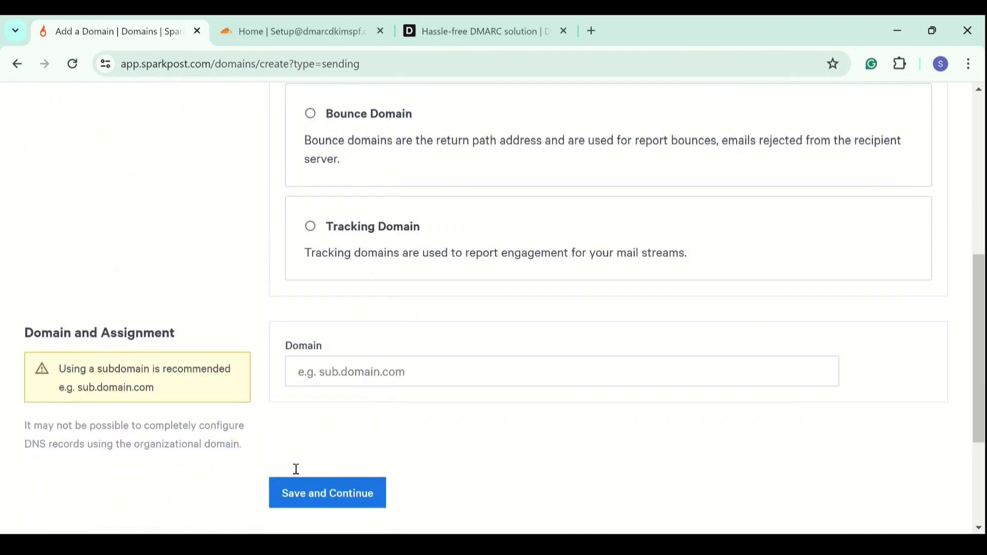
left_click(415, 331)
type("dmarcdkimspf.com")
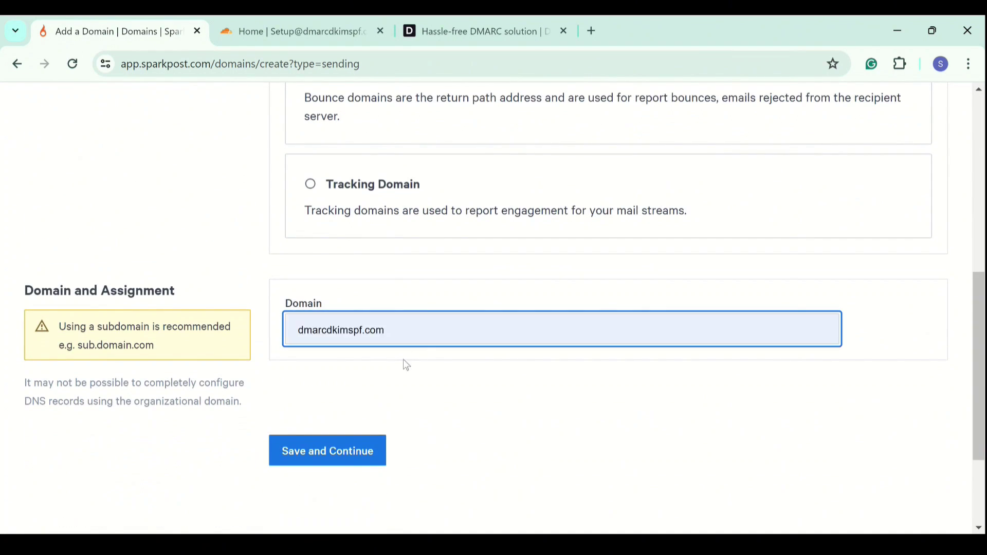
left_click(353, 451)
scroll(413, 378, "down", 1)
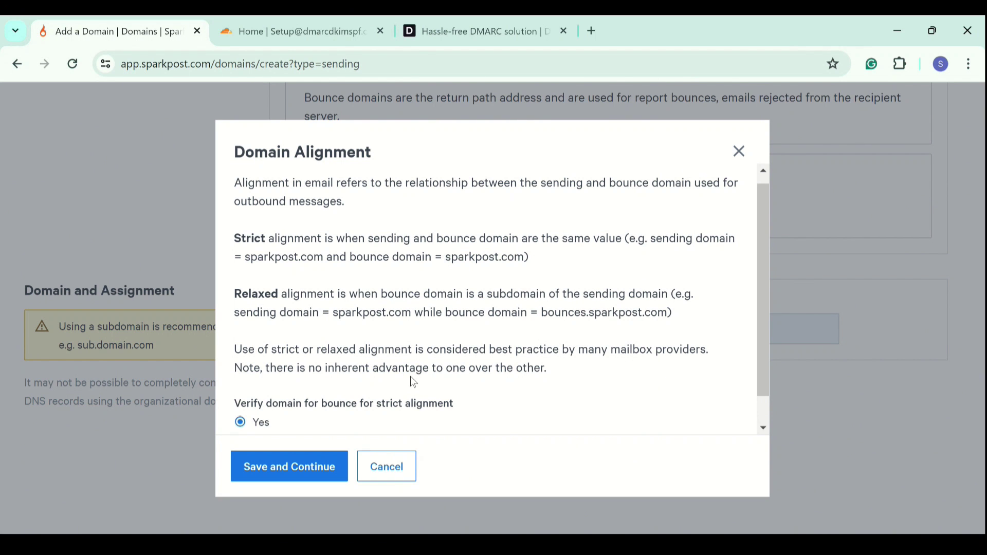
Step: Set strict bounce alignment to No, save, and scroll to the DKIM TXT record
scroll(413, 381, "down", 1)
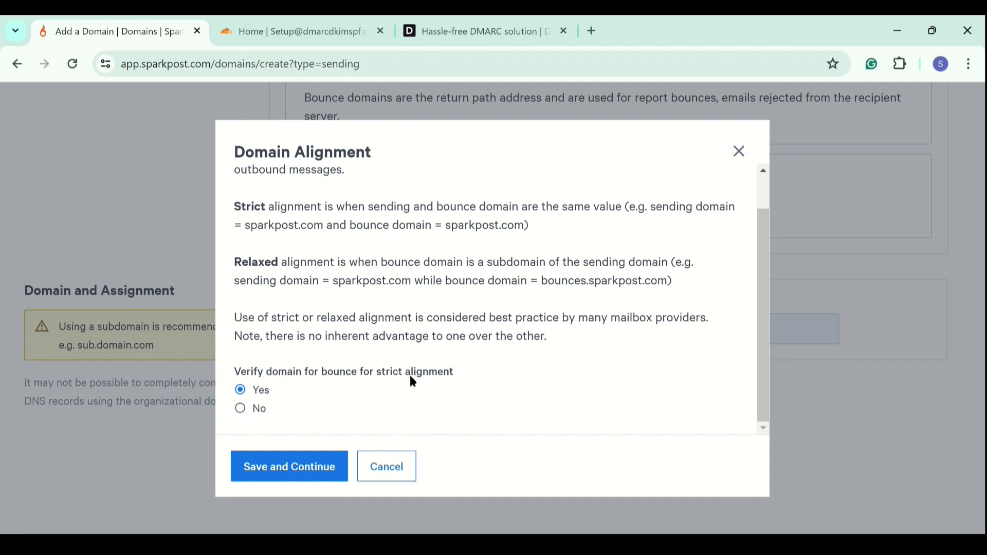
left_click(253, 409)
left_click(292, 483)
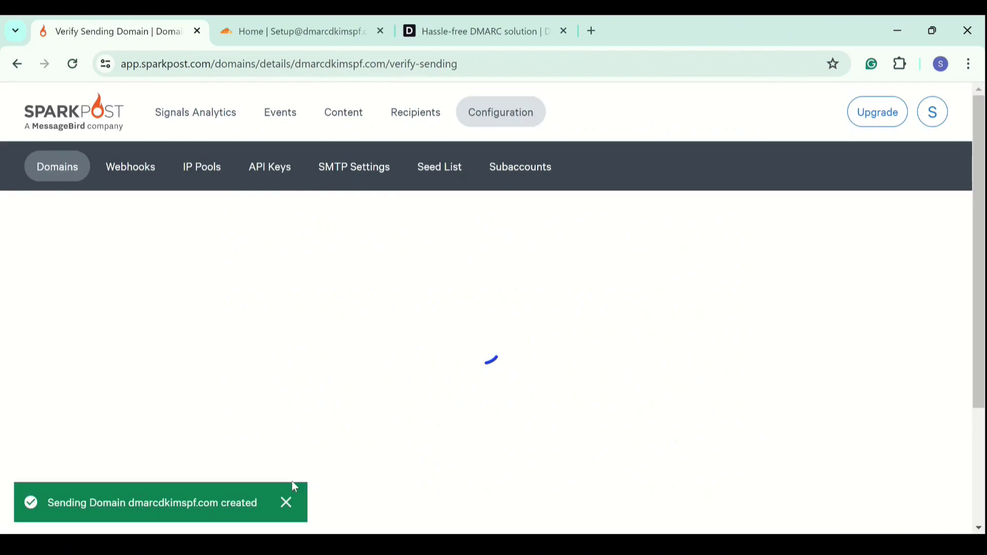
left_click(285, 502)
scroll(289, 505, "down", 1)
scroll(289, 504, "down", 1)
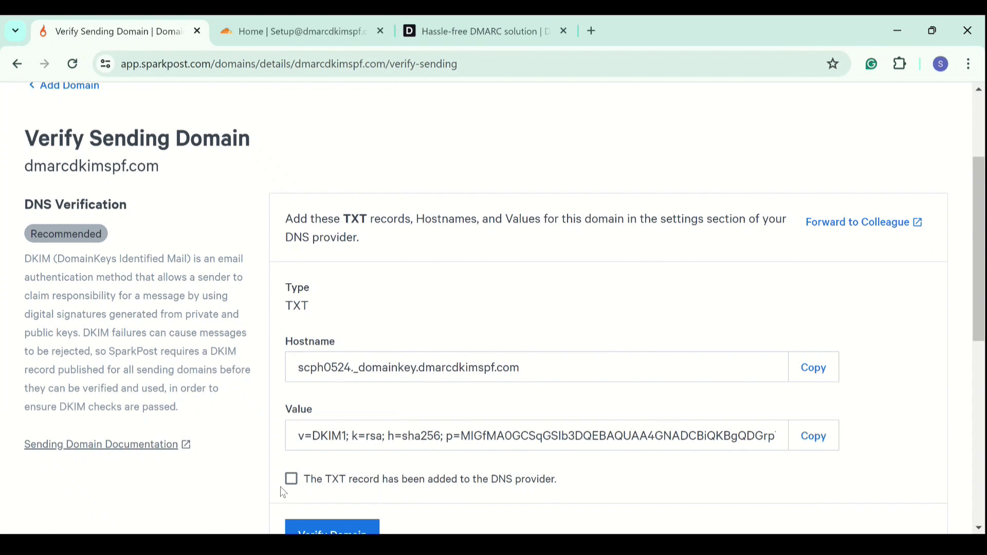
Step: In Cloudflare, go to dmarcdkimspf.com's DNS records and start a new record
left_click(337, 19)
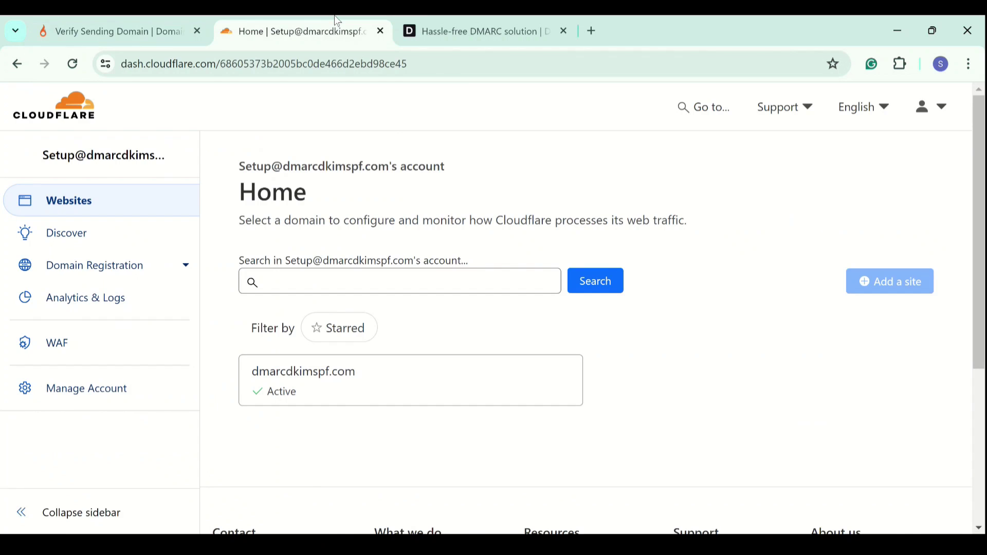
left_click(336, 366)
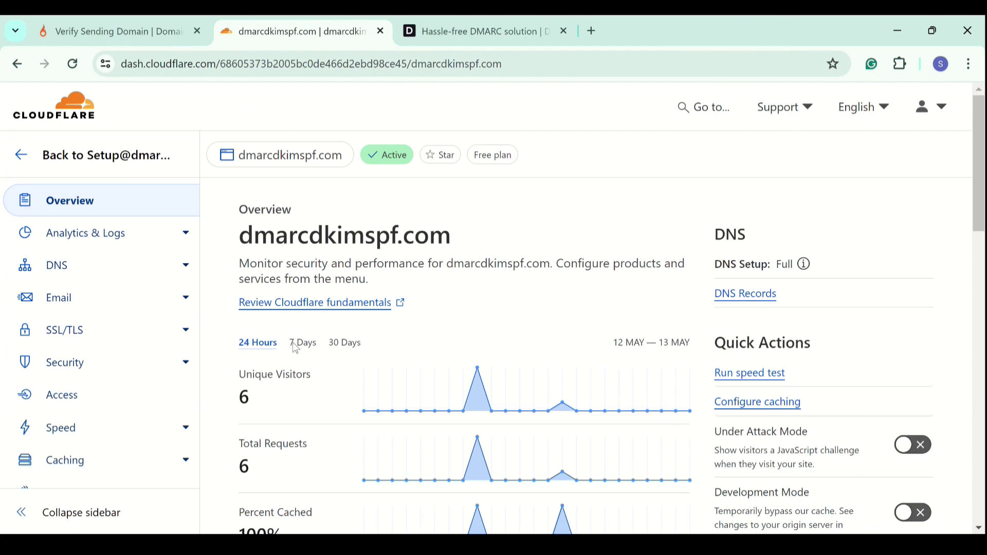
left_click(186, 263)
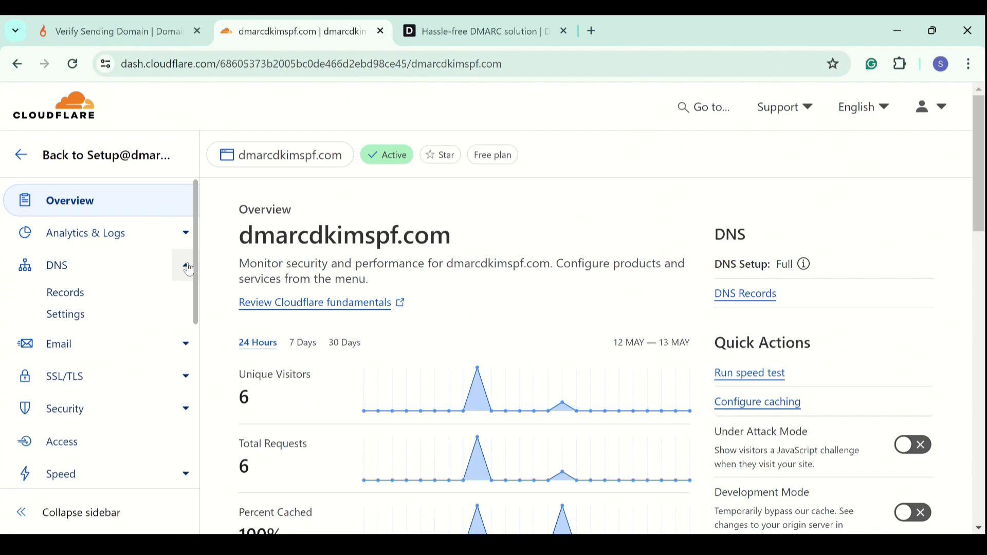
left_click(160, 291)
scroll(354, 332, "down", 3)
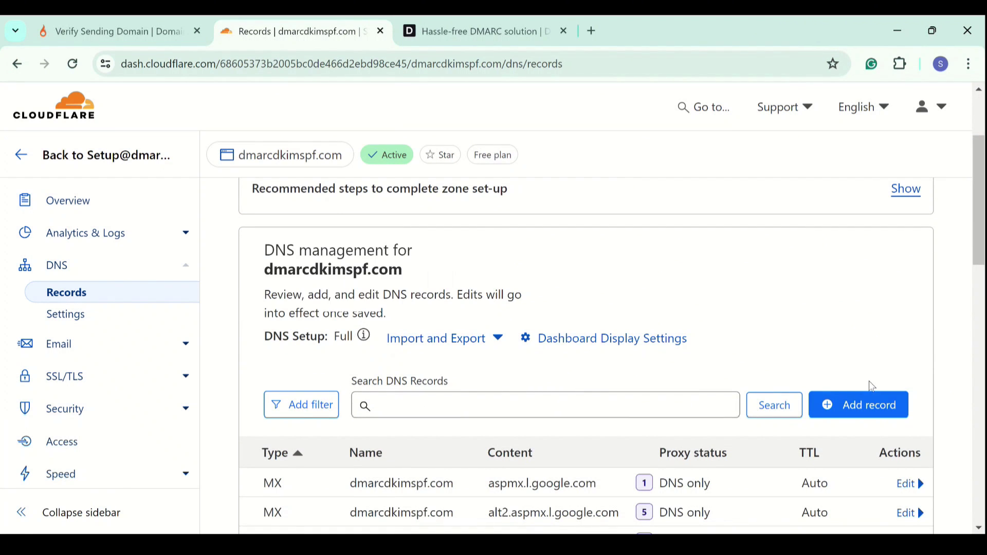
left_click(870, 401)
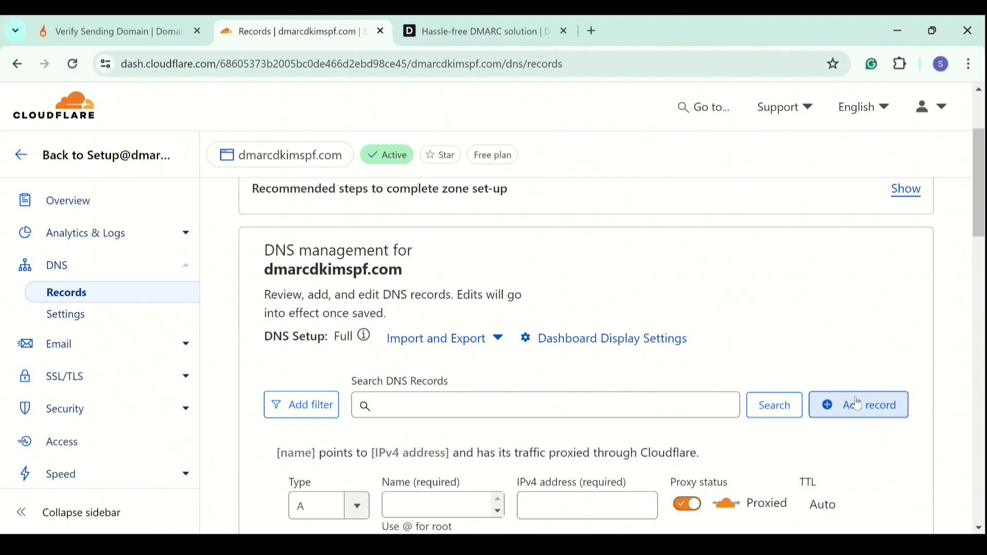
scroll(603, 390, "down", 3)
Step: Make the record type TXT, named with SparkPost's DKIM hostname scph0524._domainkey
left_click(129, 23)
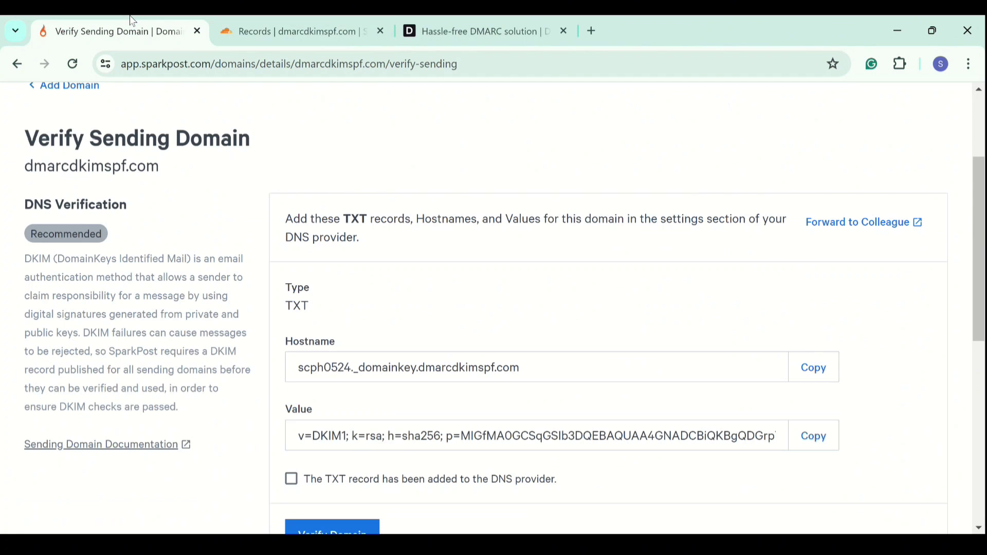
left_click(813, 367)
left_click(316, 40)
left_click(349, 351)
scroll(331, 496, "down", 5)
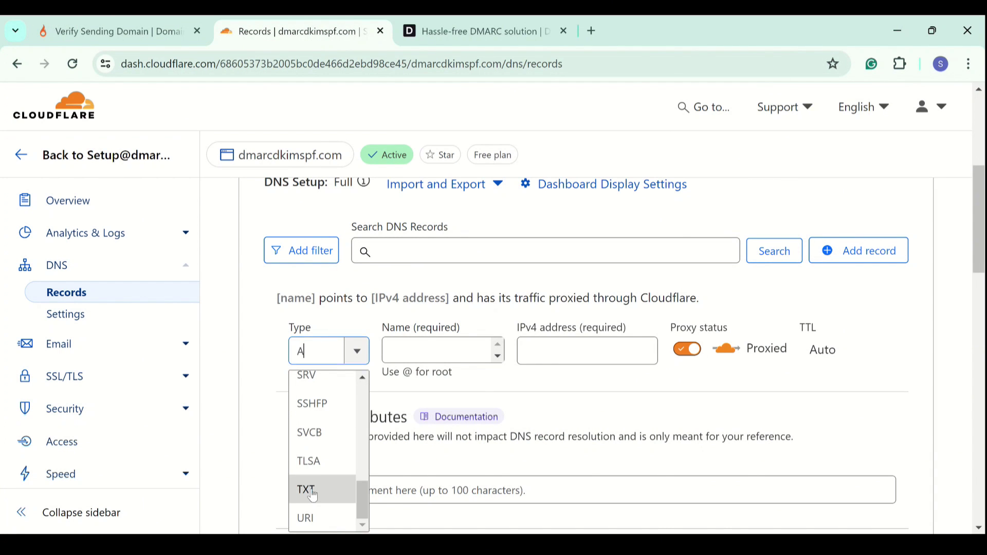
left_click(310, 495)
left_click(521, 349)
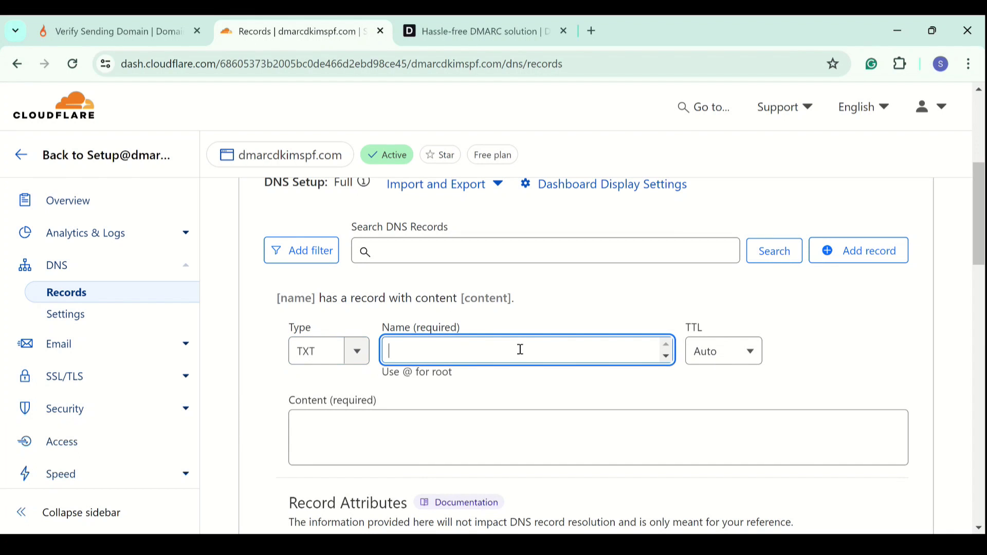
key("ctrl+v")
Step: Fill in SparkPost's DKIM value as the TXT content and save the record
left_click(64, 23)
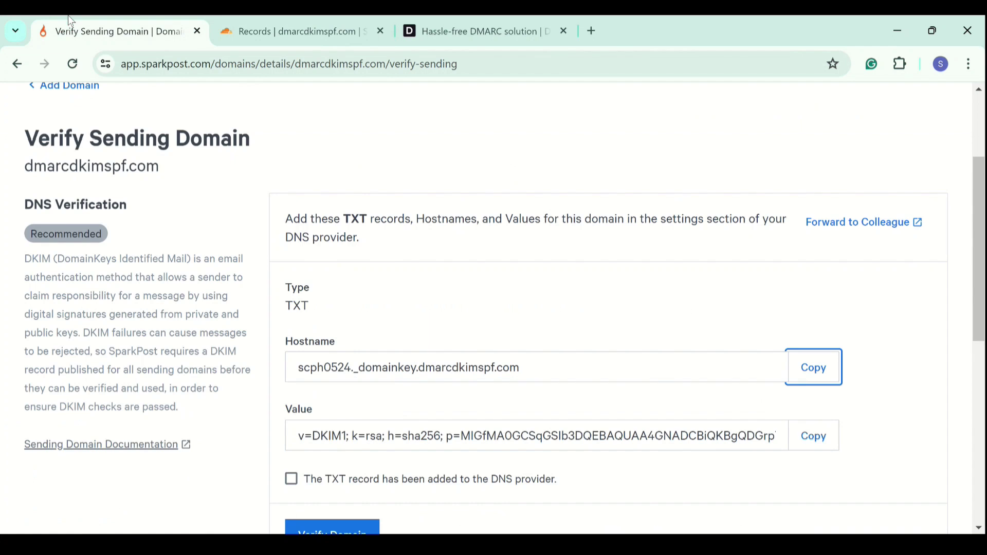
left_click(814, 436)
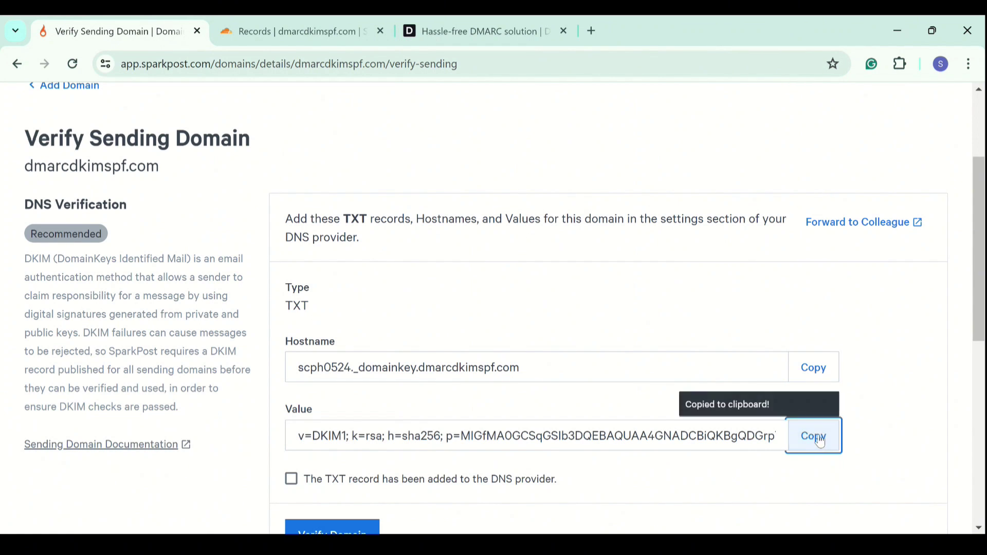
left_click(301, 23)
left_click(423, 427)
key("ctrl+v")
scroll(882, 486, "down", 3)
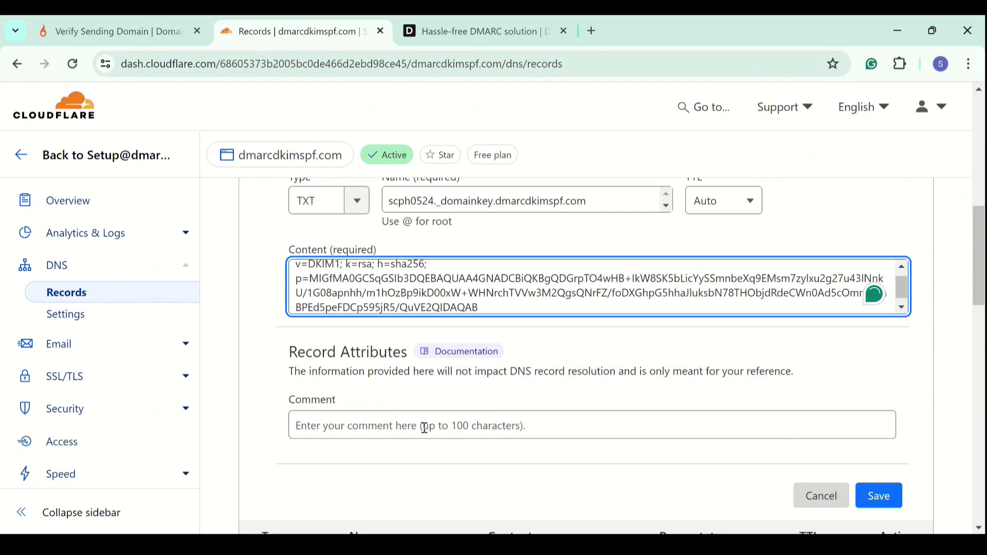
left_click(885, 487)
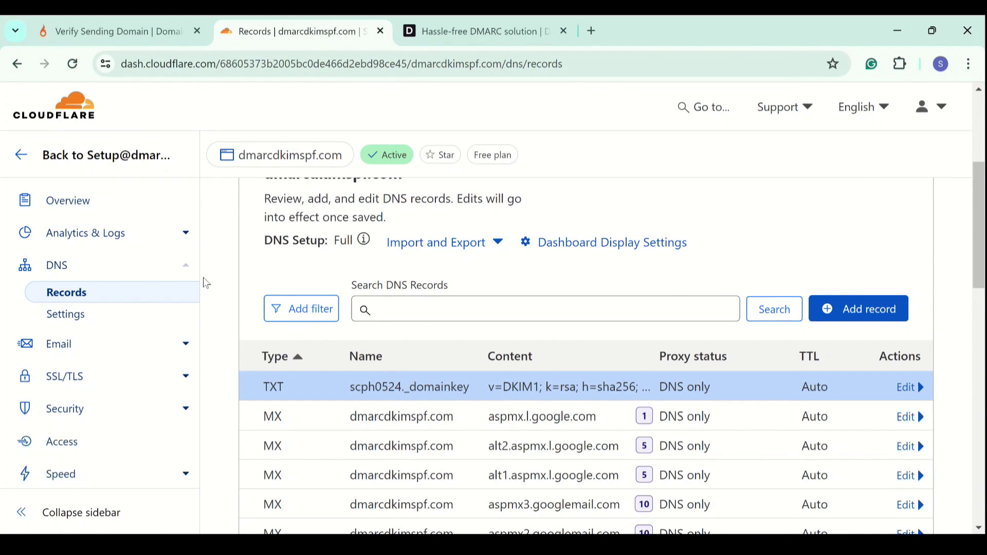
left_click(135, 36)
Step: Confirm the TXT record and verify the DKIM record, retrying after the initial NXDOMAIN error
scroll(386, 306, "down", 3)
left_click(292, 337)
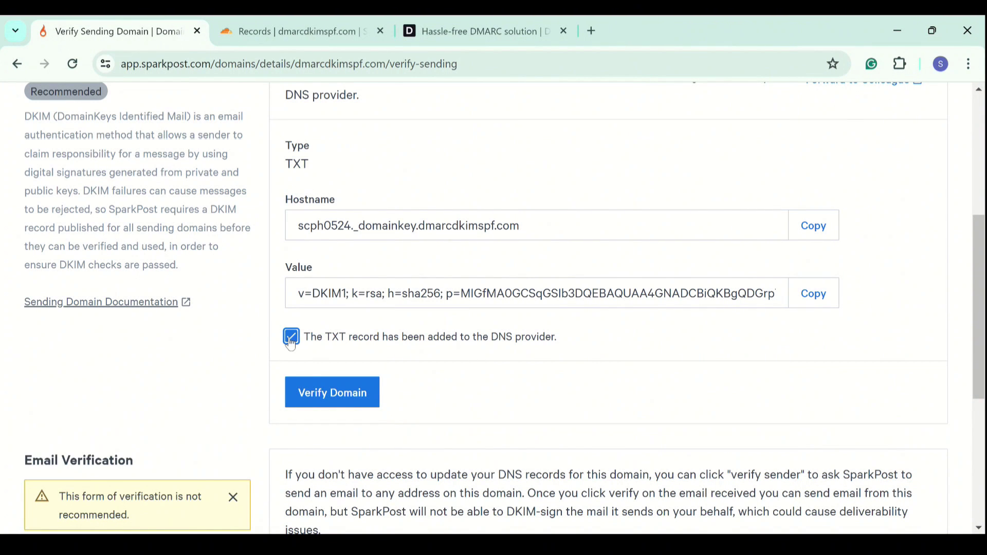
left_click(332, 397)
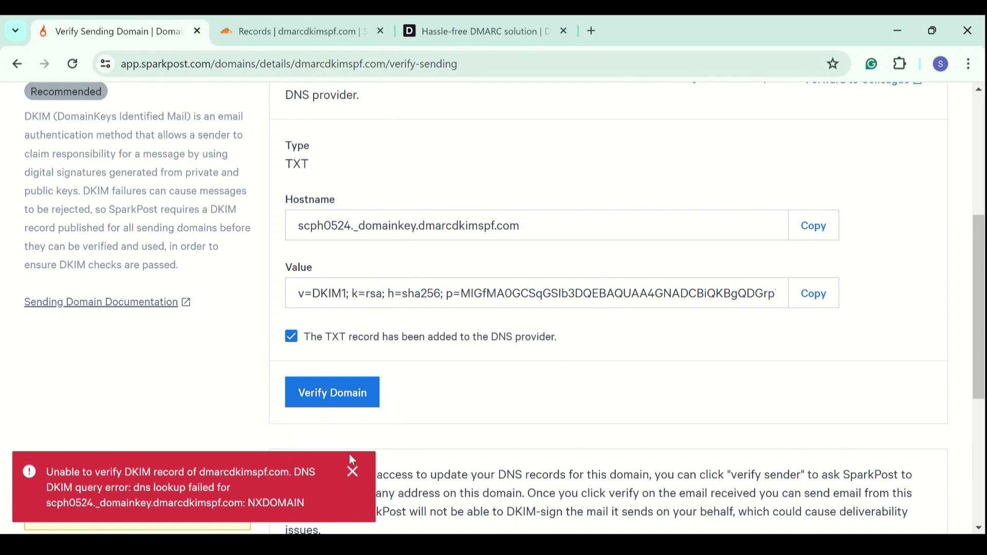
left_click(353, 473)
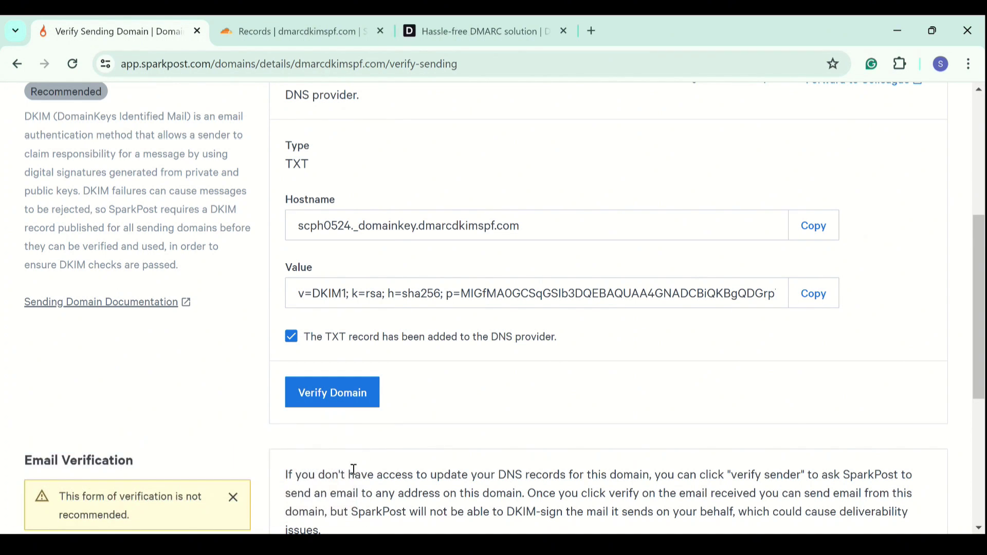
left_click(366, 391)
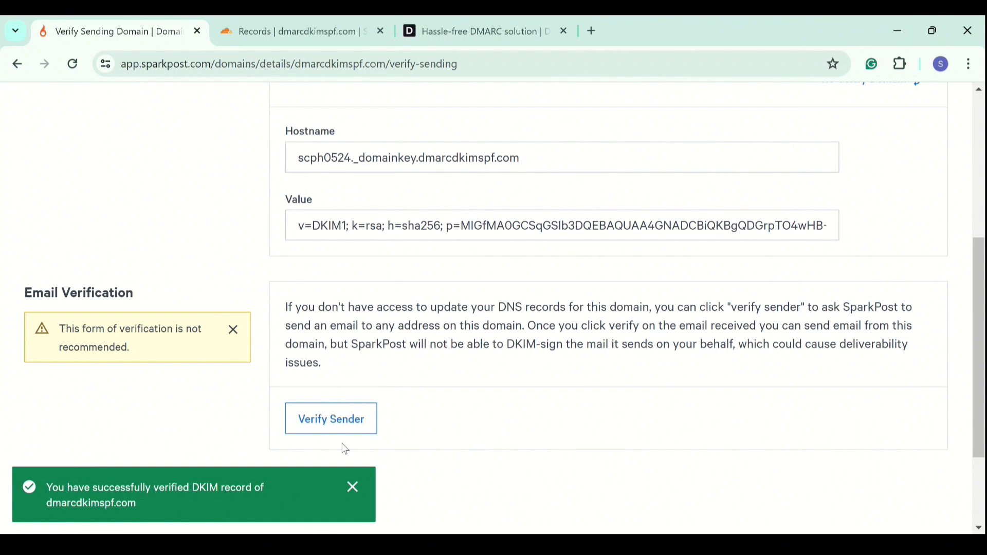
left_click(352, 488)
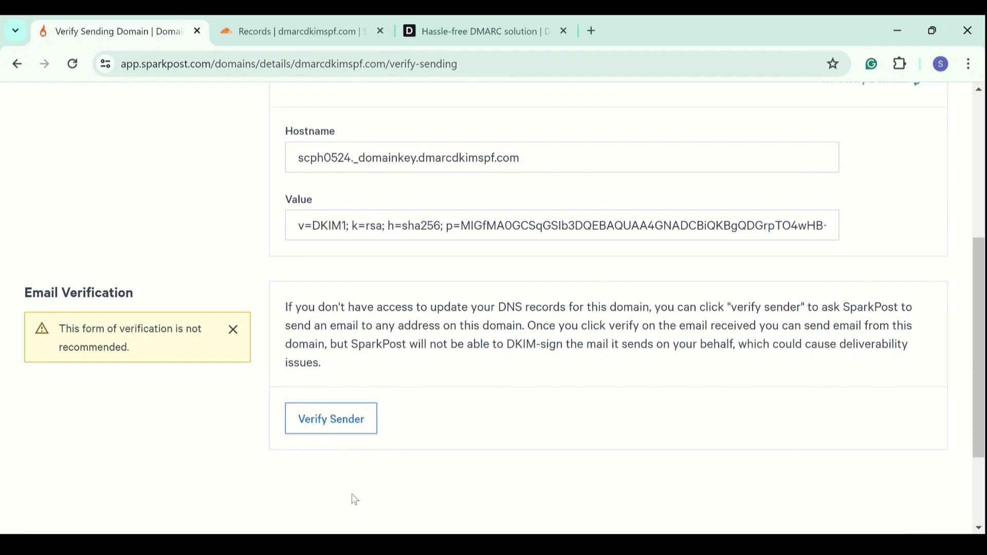
scroll(353, 498, "up", 3)
scroll(354, 499, "up", 1)
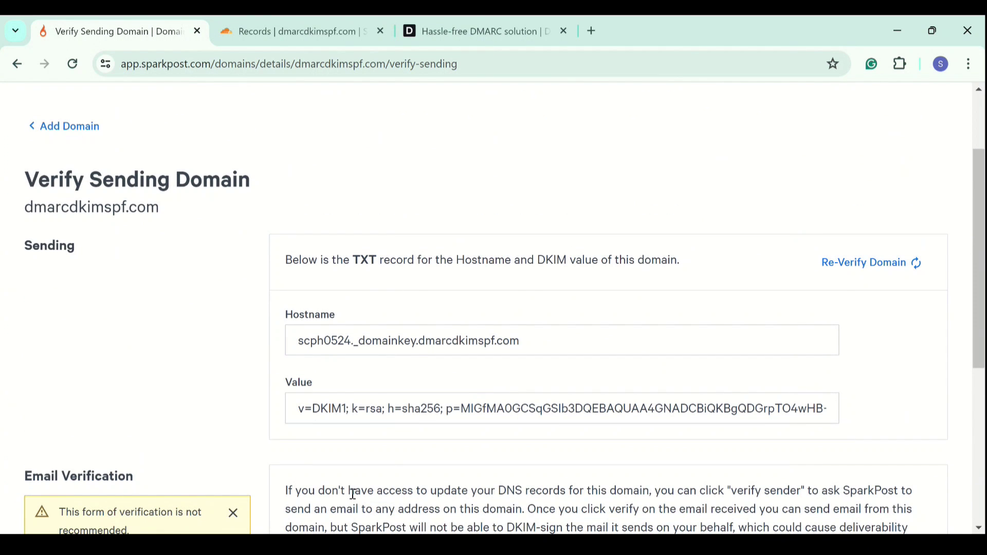
scroll(353, 493, "up", 2)
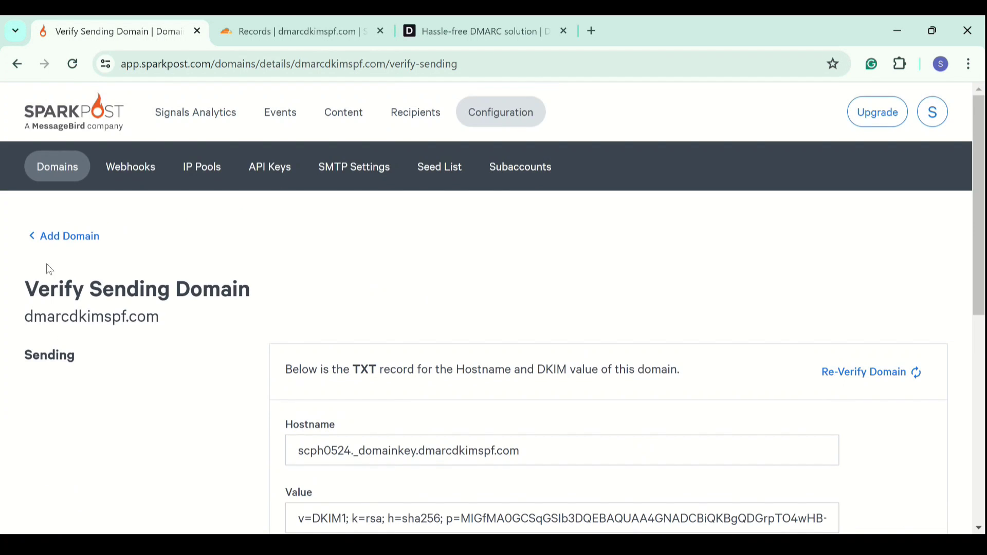
Step: Add bounce.dmarcdkimspf.com as a Bounce Domain, revealing its CNAME to sparkpostmail.com
left_click(79, 239)
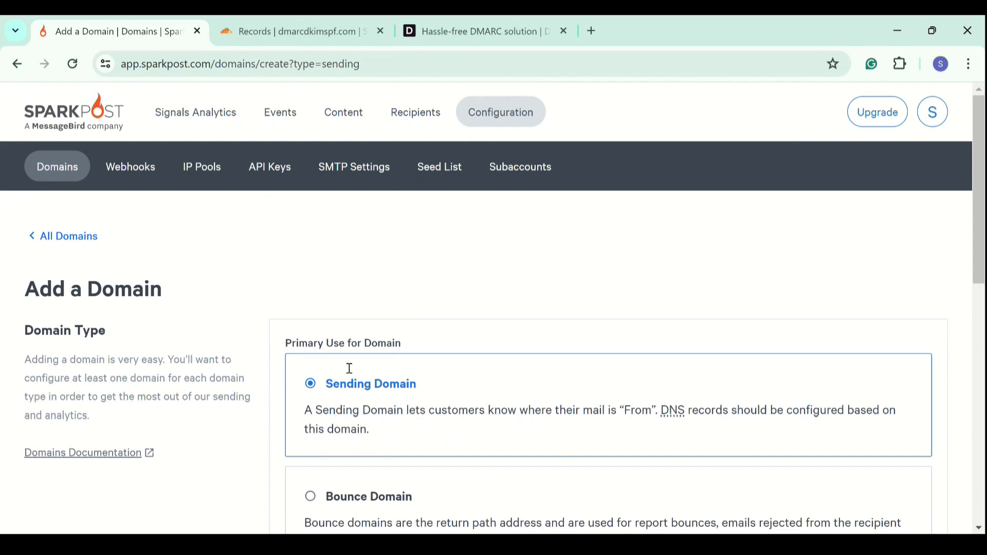
scroll(360, 399, "down", 3)
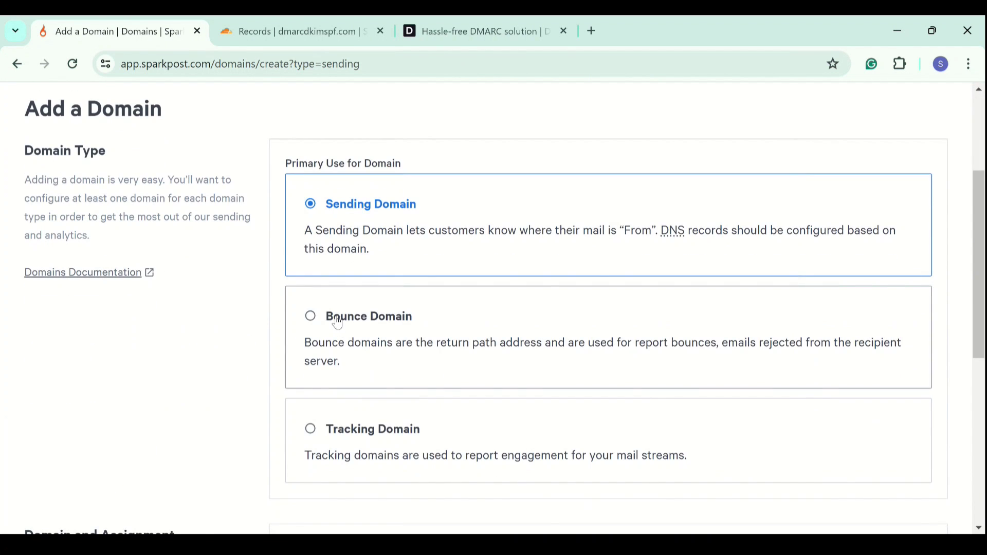
left_click(338, 321)
scroll(338, 321, "down", 4)
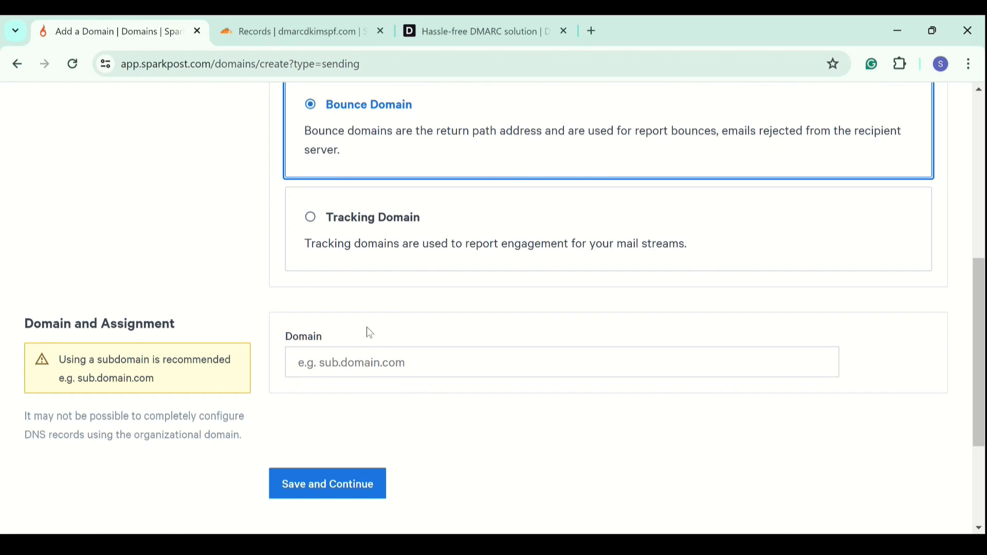
left_click(366, 359)
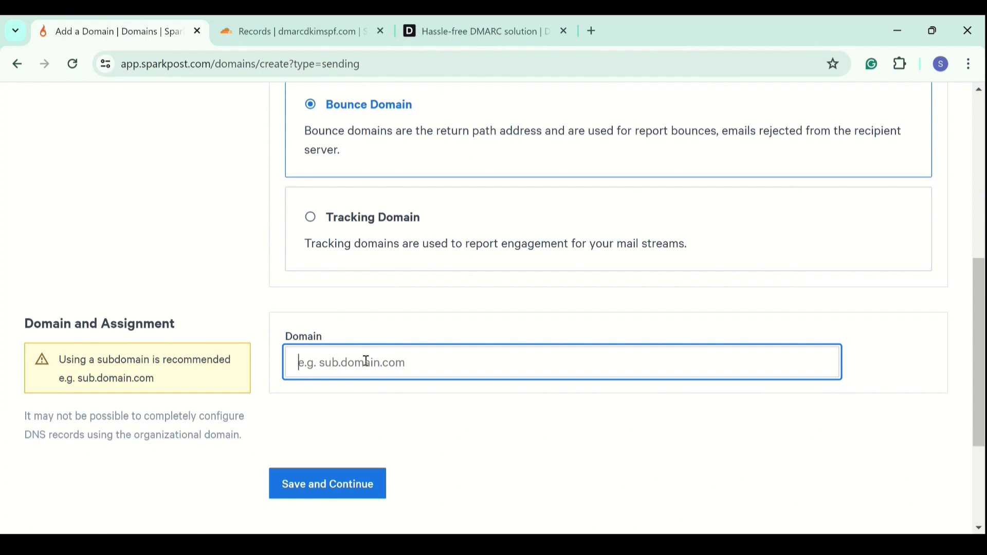
left_click(396, 434)
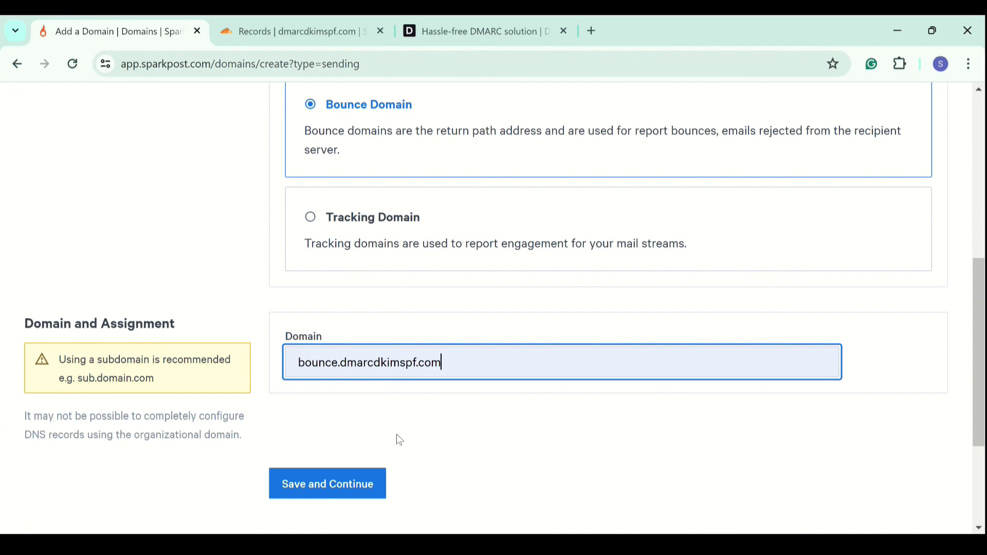
left_click(359, 484)
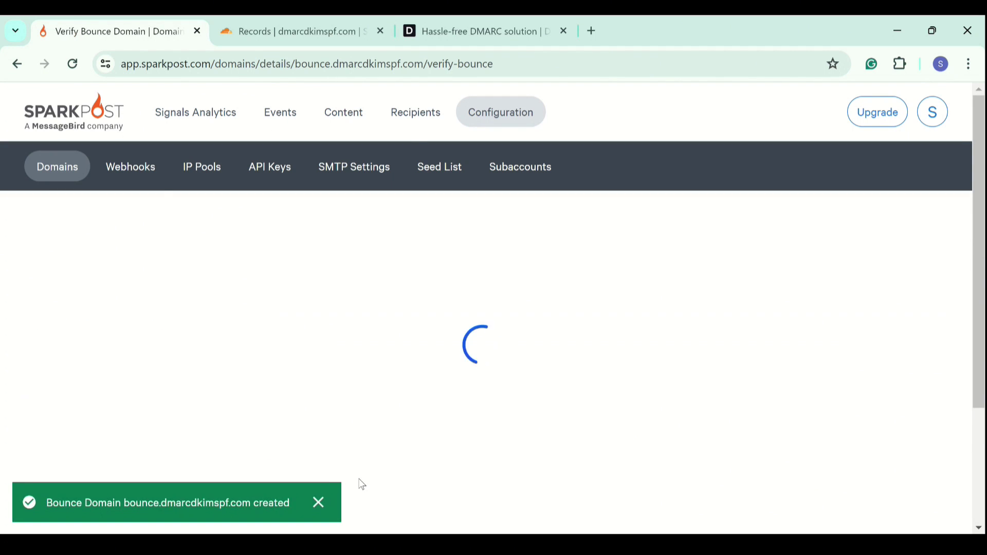
left_click(319, 503)
scroll(384, 455, "down", 3)
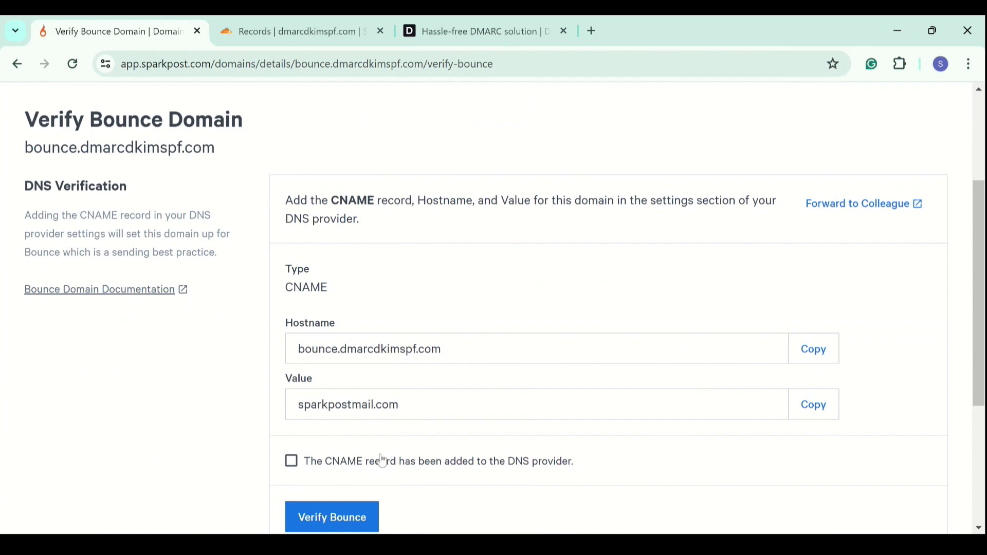
Step: Start a new Cloudflare CNAME record named with SparkPost's bounce hostname
left_click(297, 43)
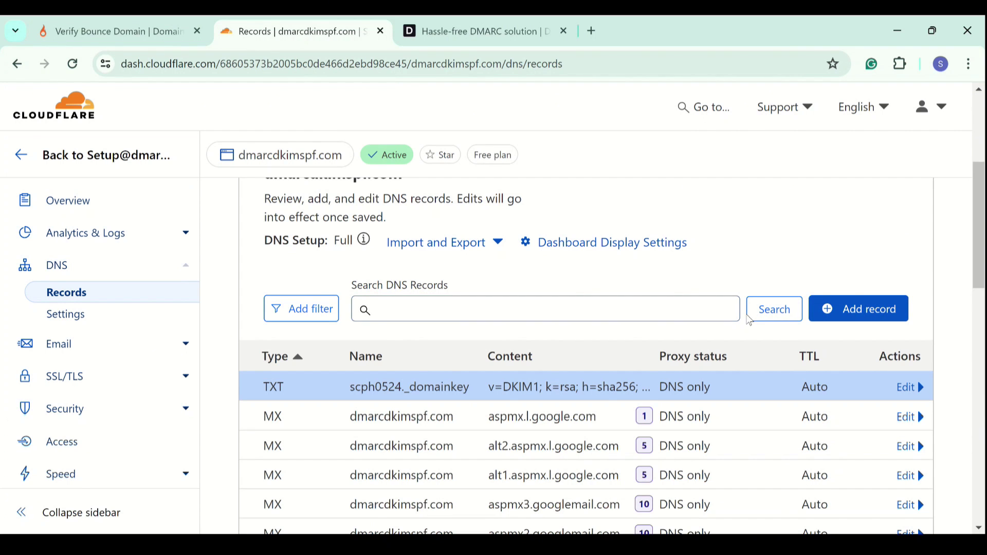
left_click(859, 311)
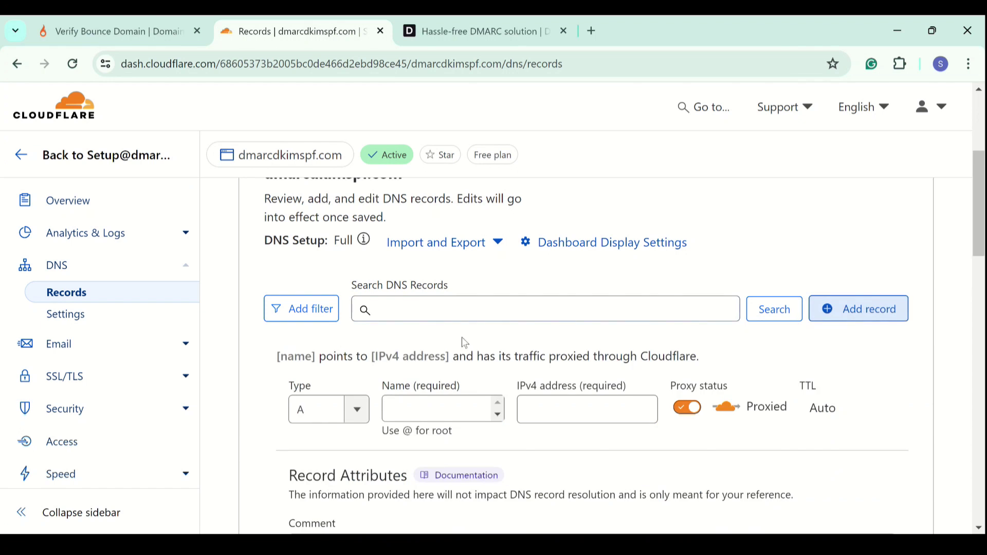
scroll(411, 349, "down", 1)
left_click(352, 362)
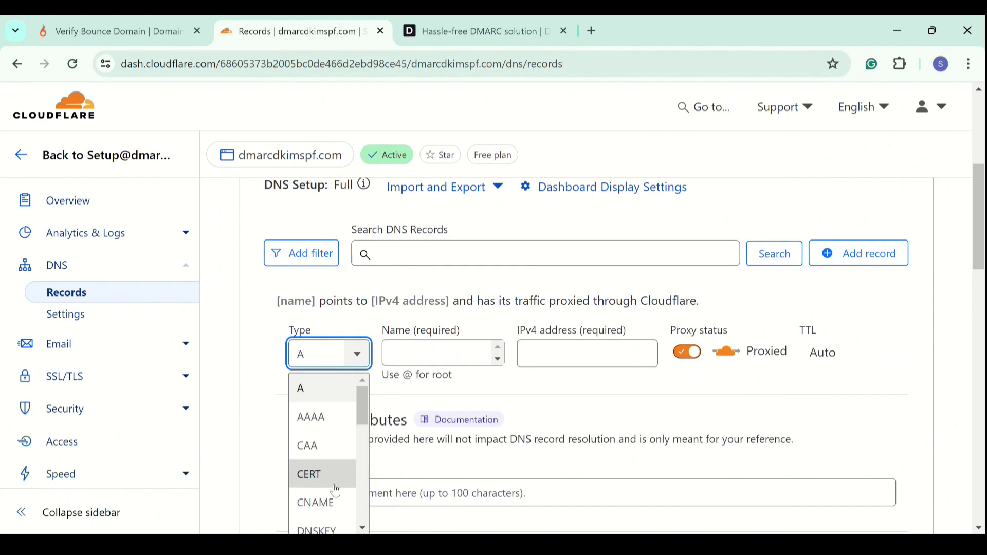
left_click(323, 501)
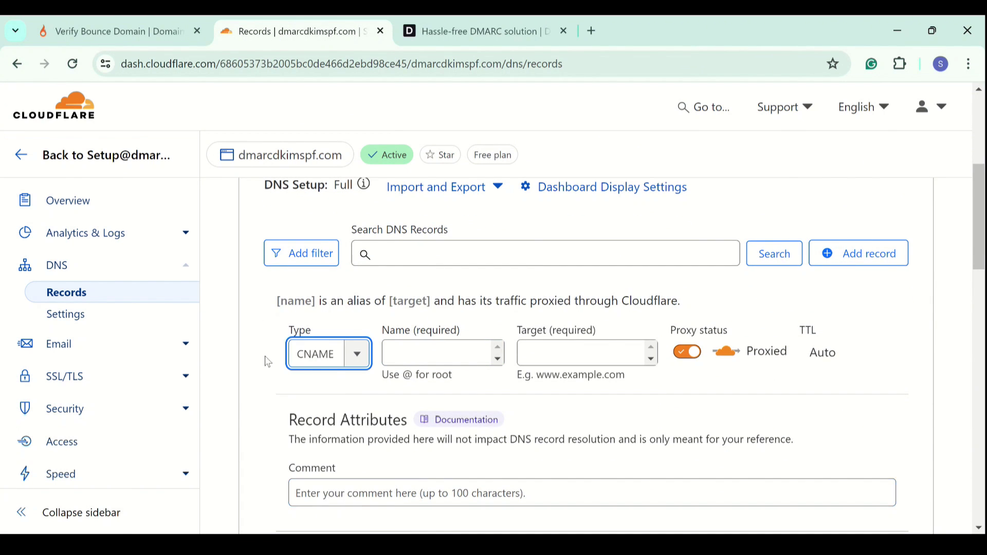
left_click(107, 24)
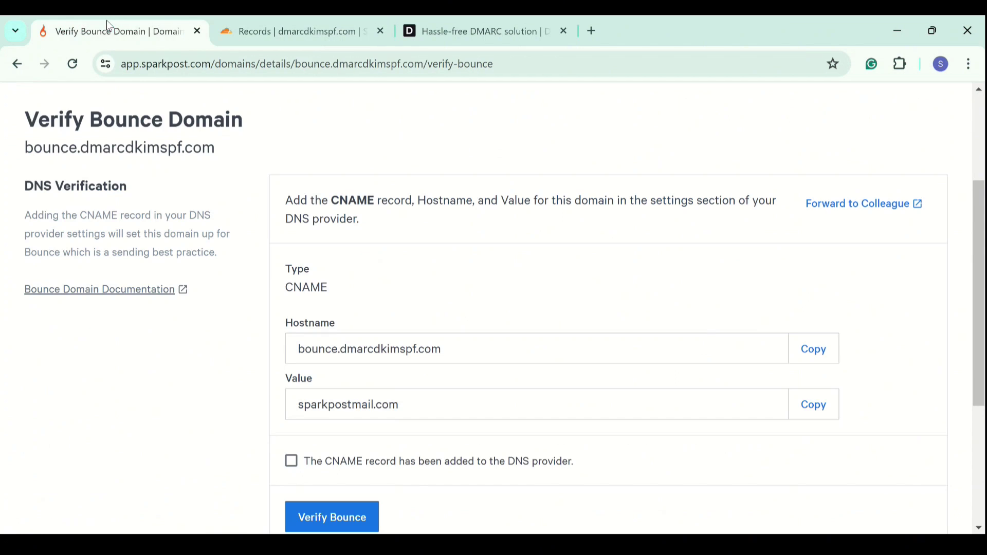
left_click(797, 345)
left_click(290, 22)
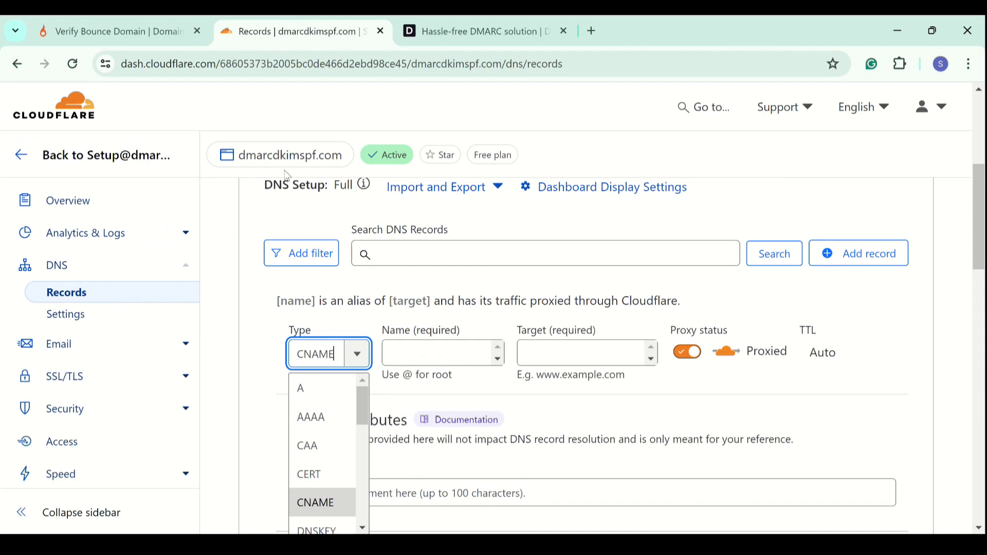
left_click(436, 364)
key("ctrl+v")
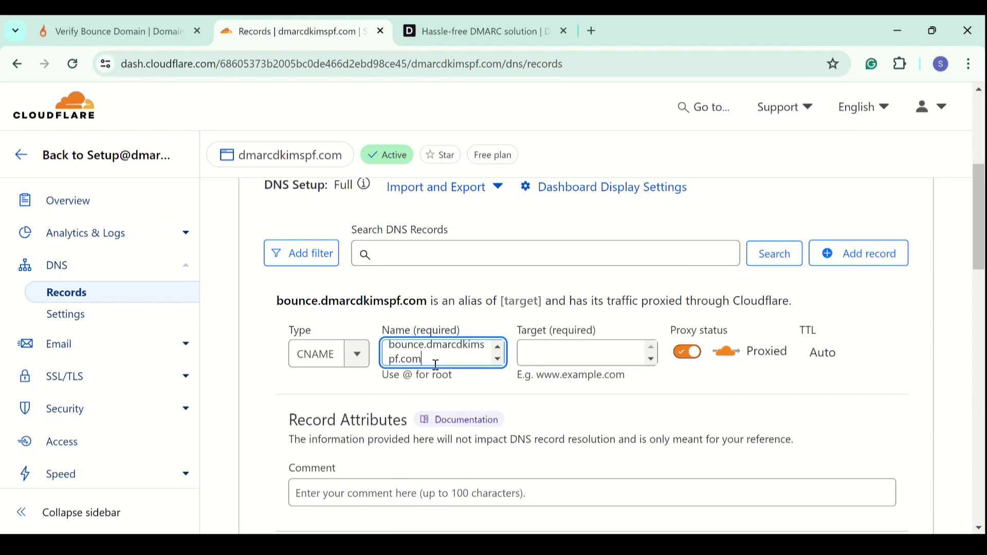
Step: Point the CNAME at sparkpostmail.com, set it to DNS only, and save
left_click(115, 34)
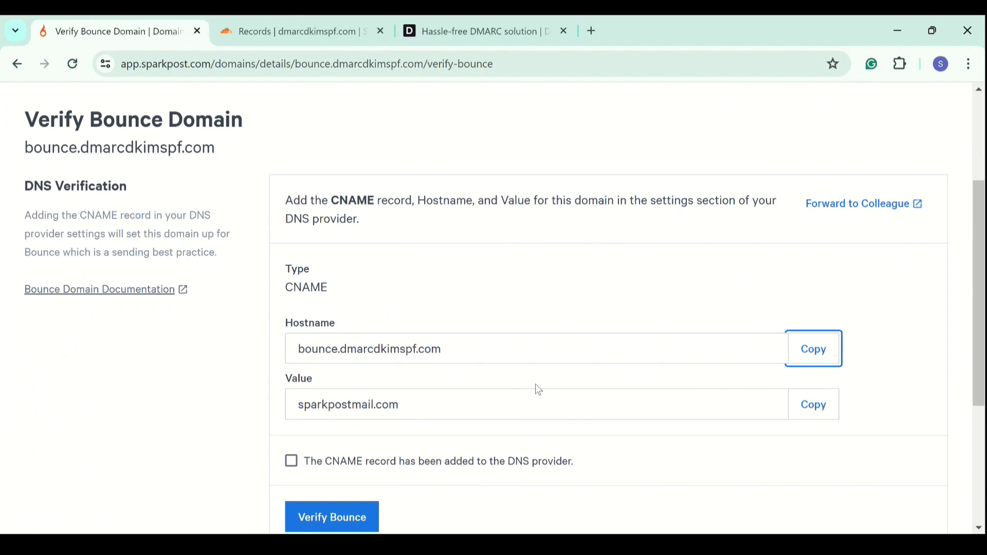
left_click(808, 404)
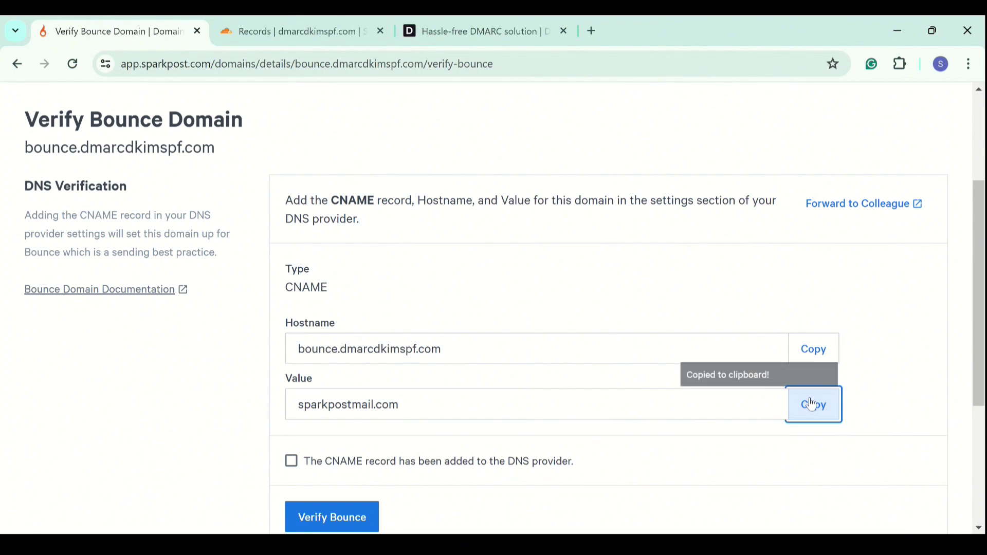
left_click(308, 27)
left_click(543, 348)
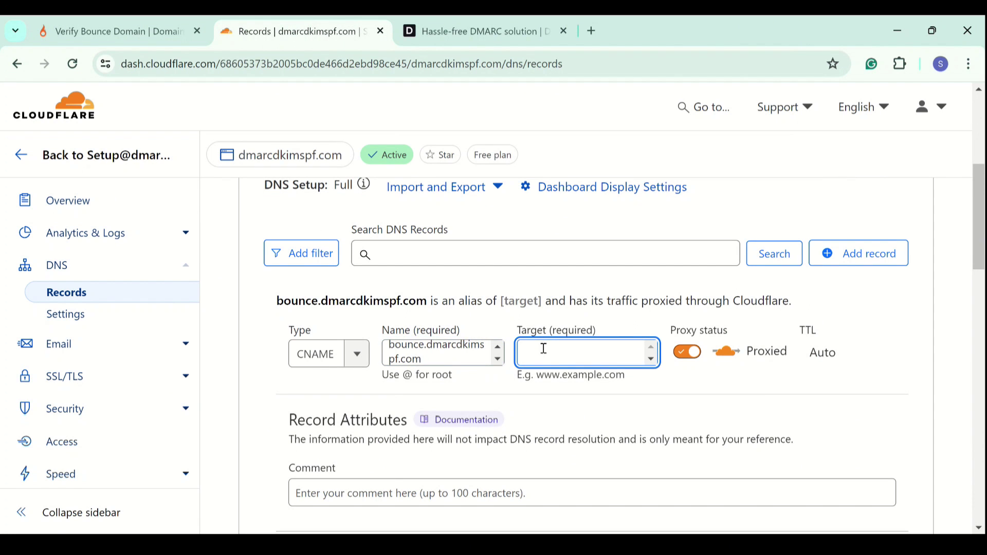
key("ctrl+v")
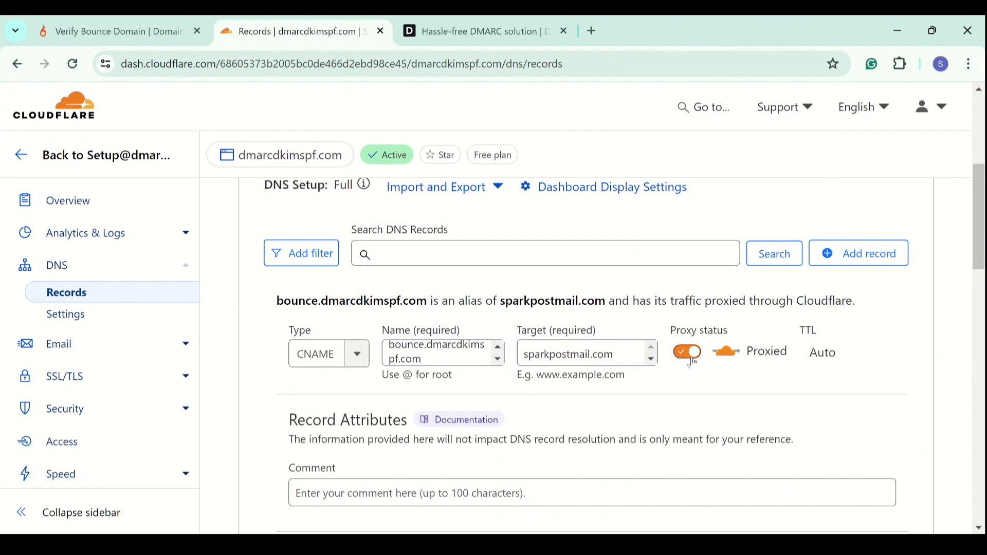
left_click(691, 358)
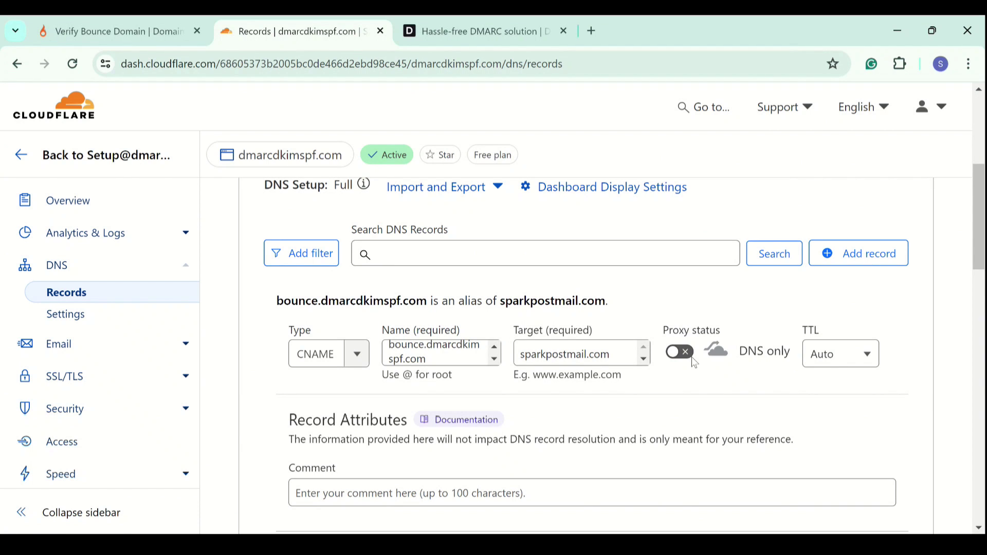
scroll(694, 363, "down", 2)
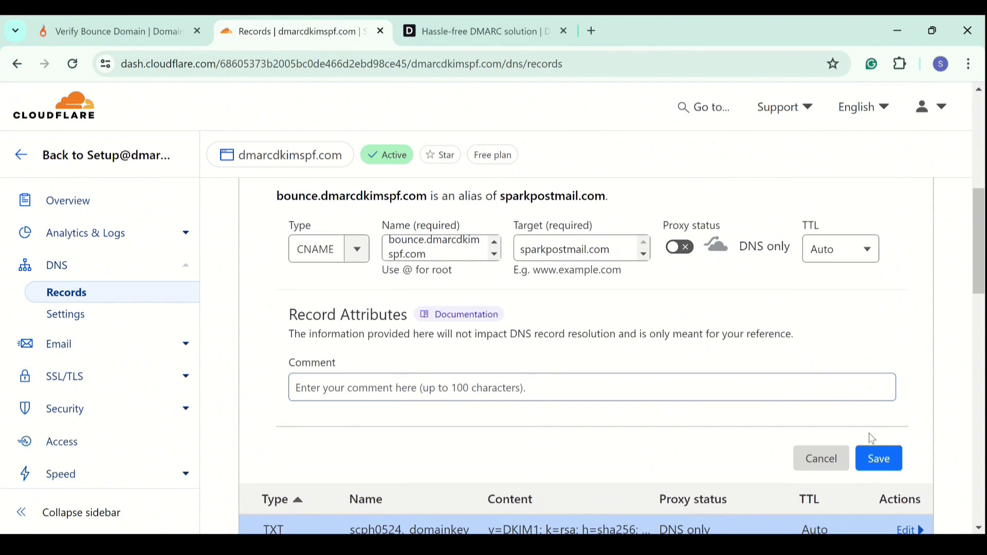
left_click(886, 462)
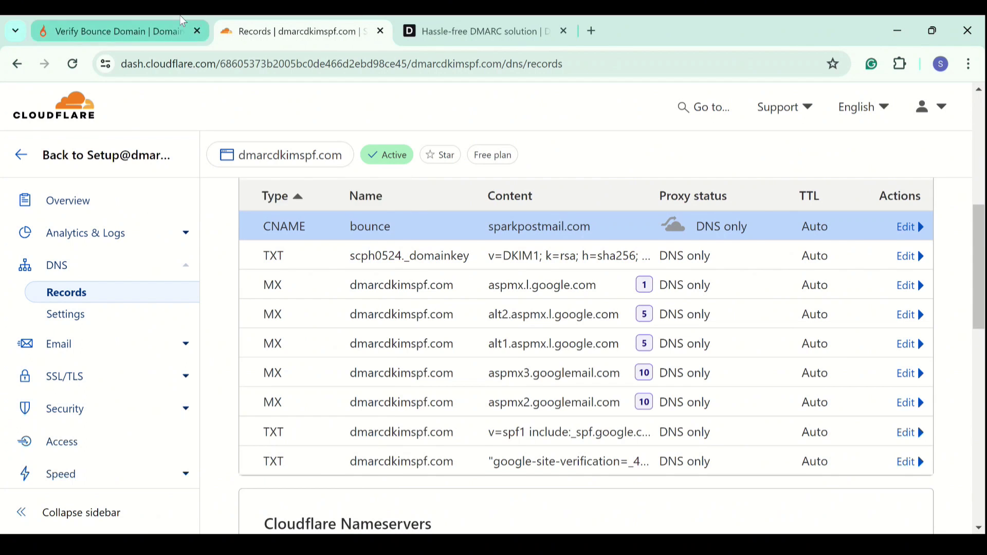
Step: Confirm the CNAME and verify bounce.dmarcdkimspf.com, retrying after the first failed attempt
left_click(118, 31)
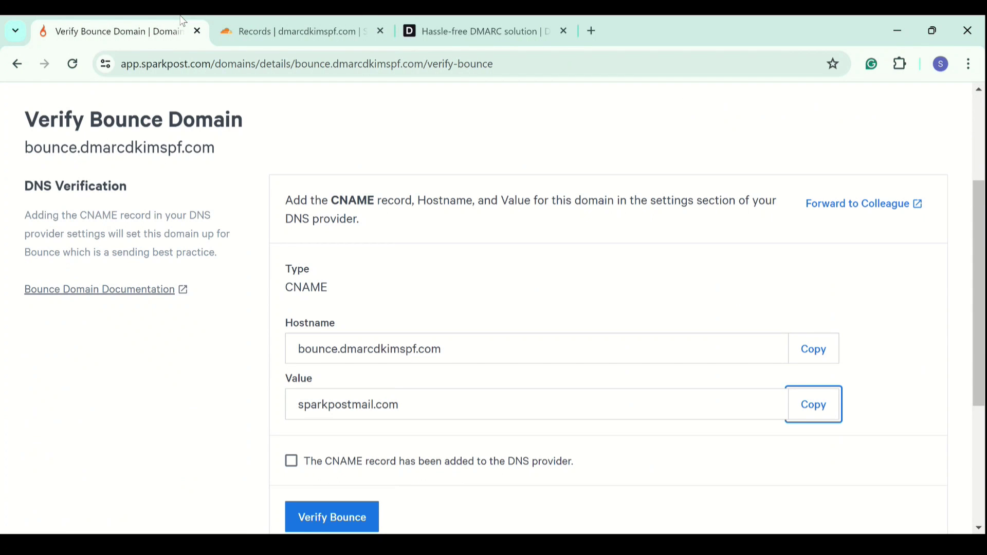
left_click(297, 459)
scroll(309, 463, "down", 1)
left_click(314, 461)
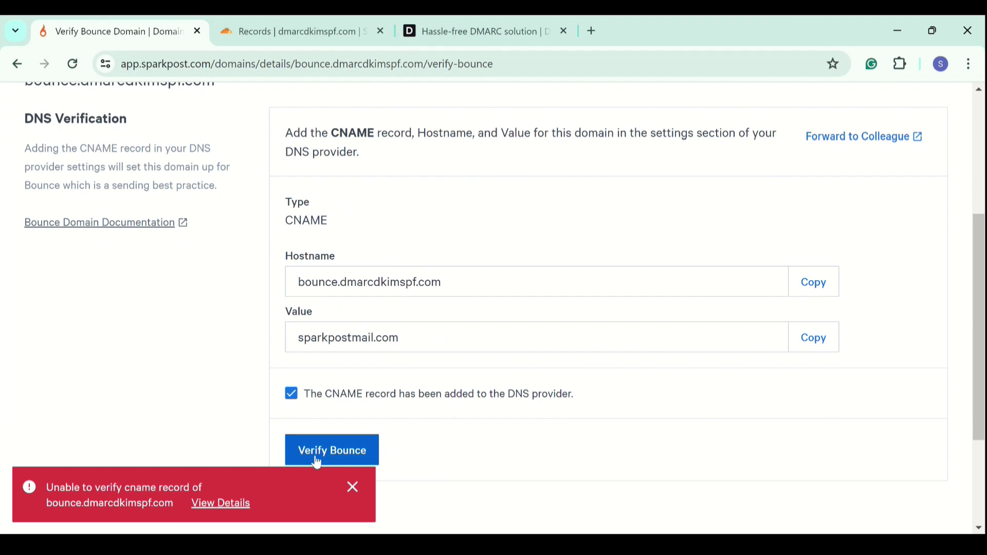
left_click(353, 489)
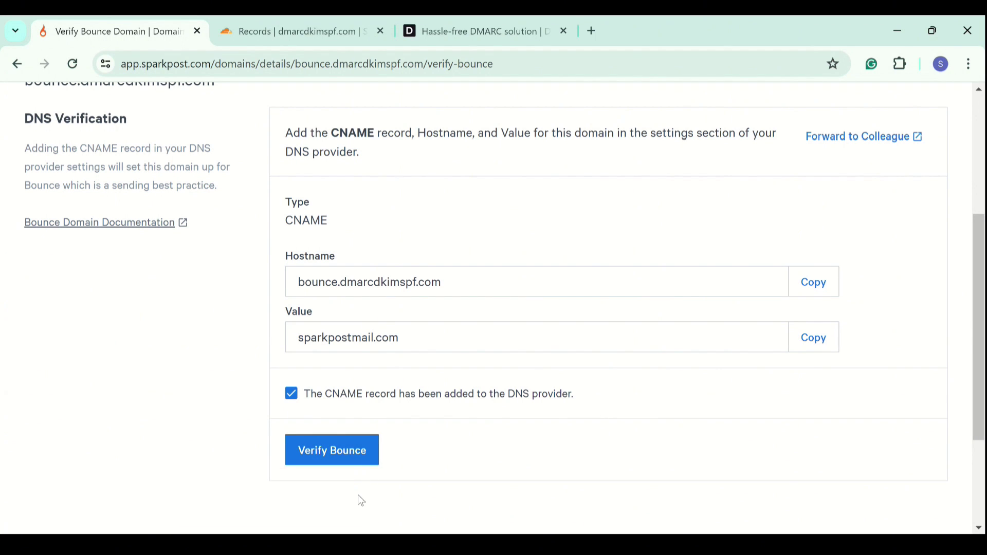
left_click(366, 455)
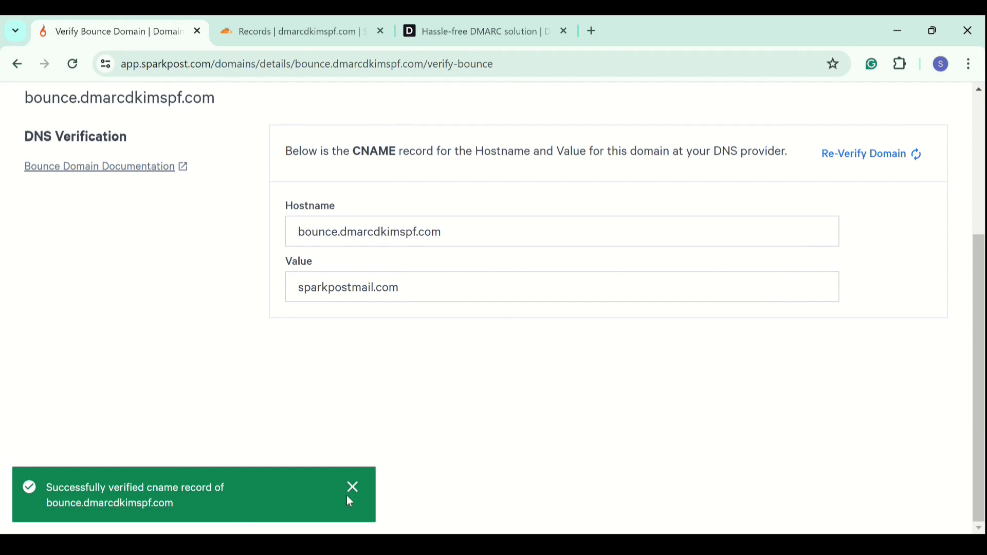
left_click(354, 488)
Step: Start a new domain of type Tracking Domain and enter track.dmarcdkimspf.com
scroll(189, 423, "up", 4)
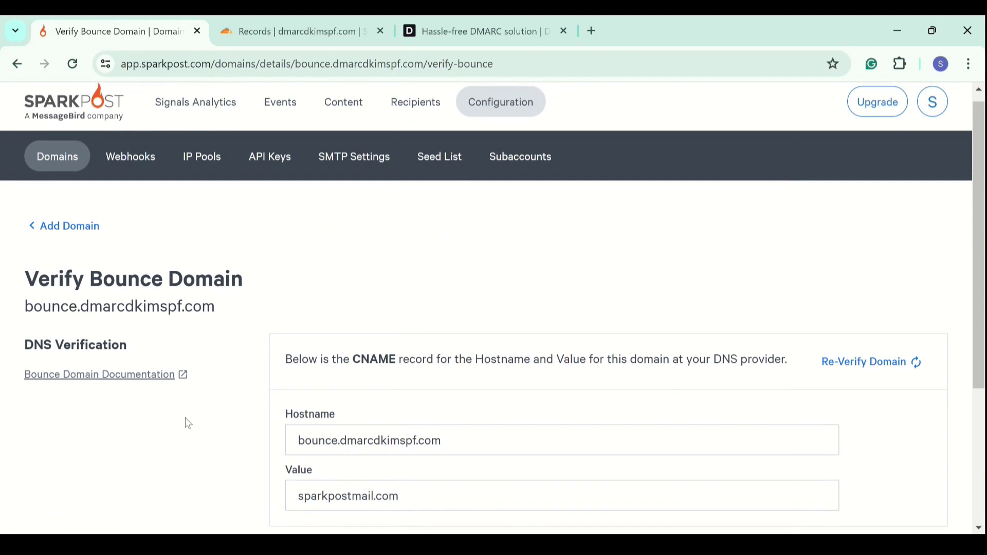
left_click(38, 227)
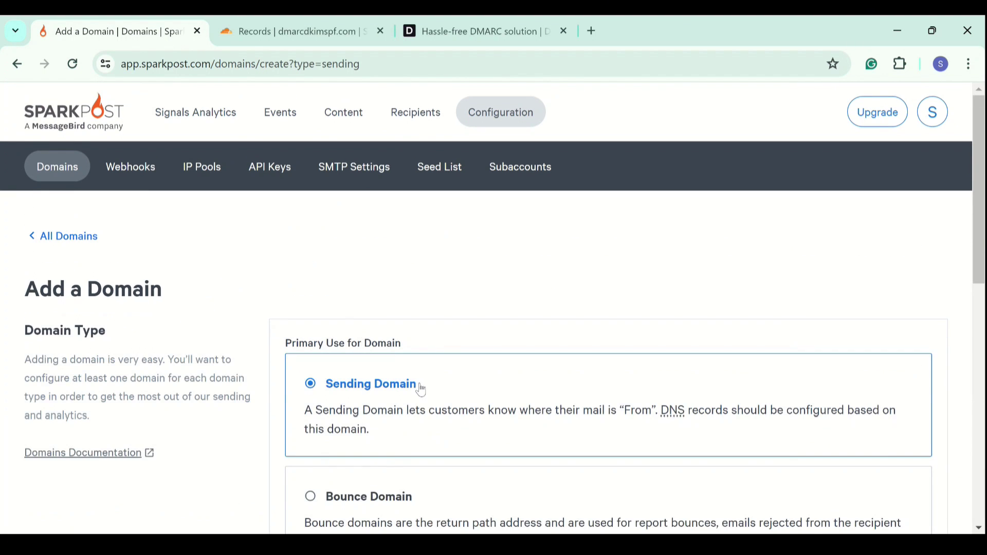
scroll(414, 388, "down", 4)
left_click(375, 387)
scroll(375, 388, "down", 2)
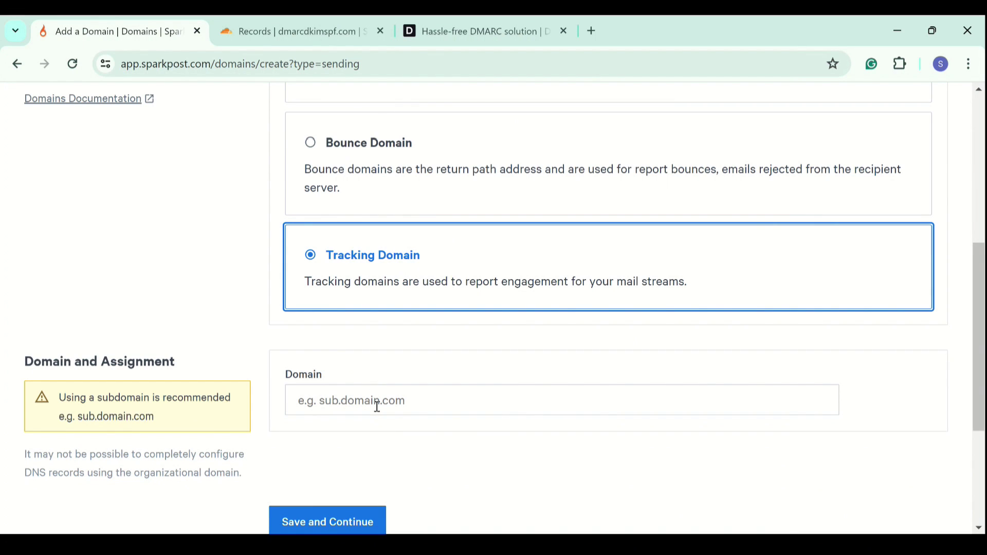
left_click(377, 407)
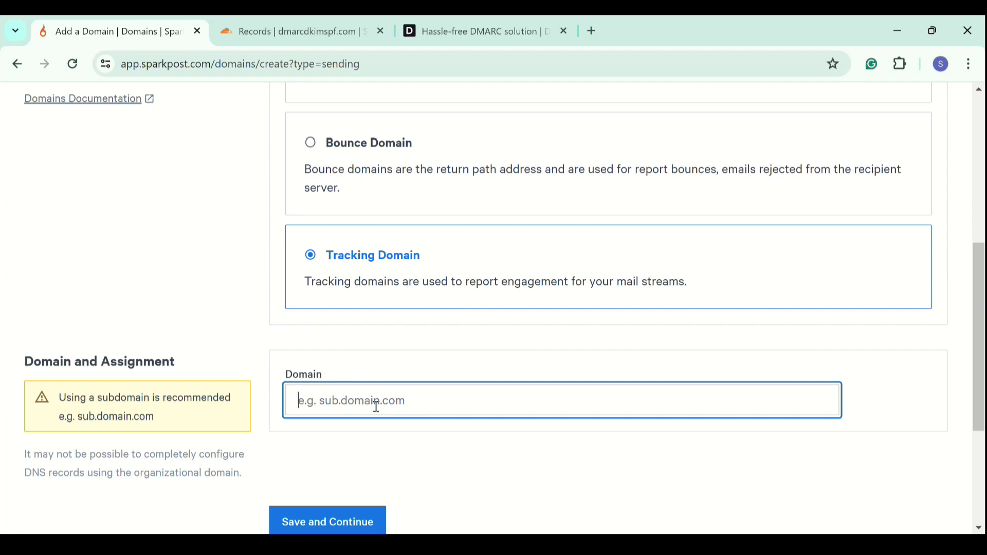
left_click(379, 365)
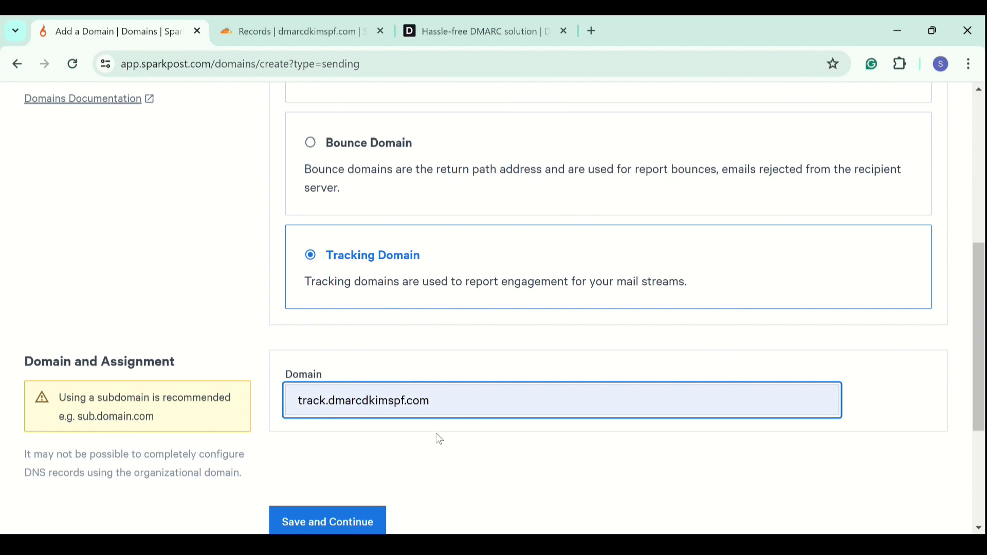
scroll(439, 439, "down", 1)
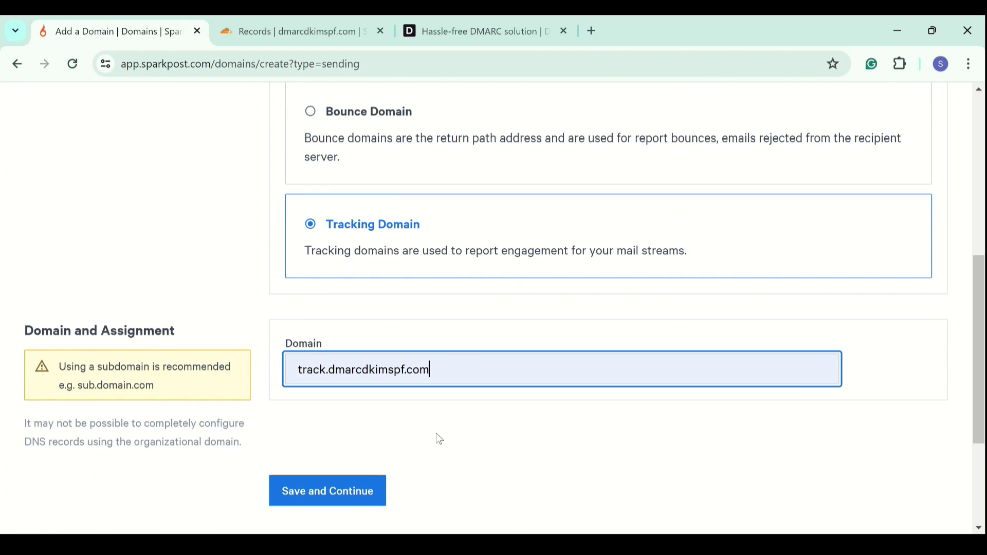
Step: Save the tracking domain, then begin a new CNAME record in Cloudflare
left_click(356, 491)
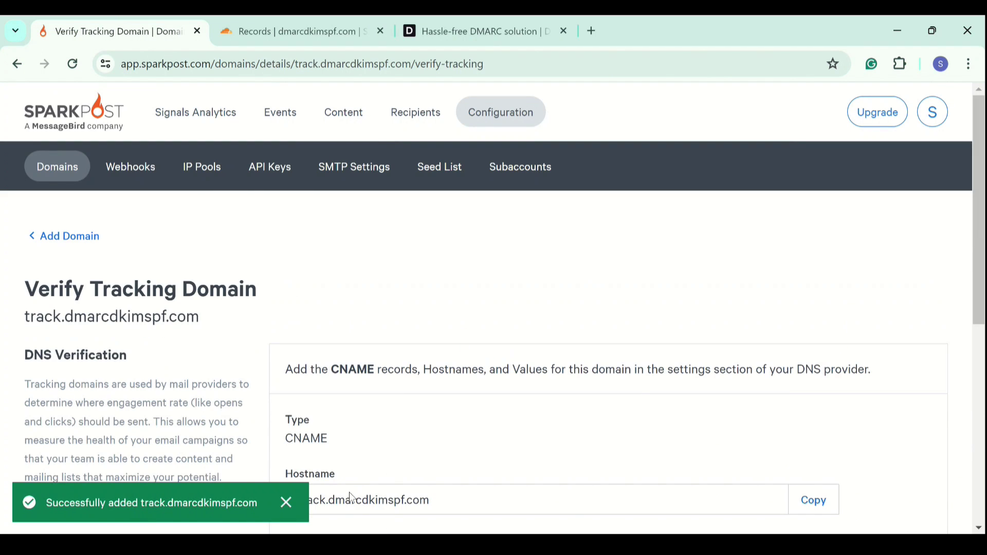
left_click(286, 503)
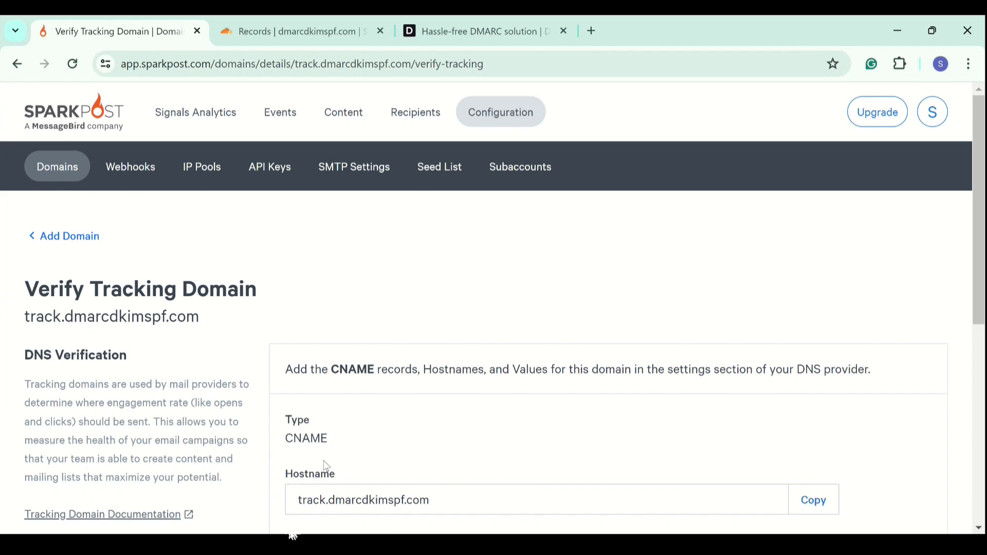
left_click(264, 32)
scroll(439, 281, "up", 3)
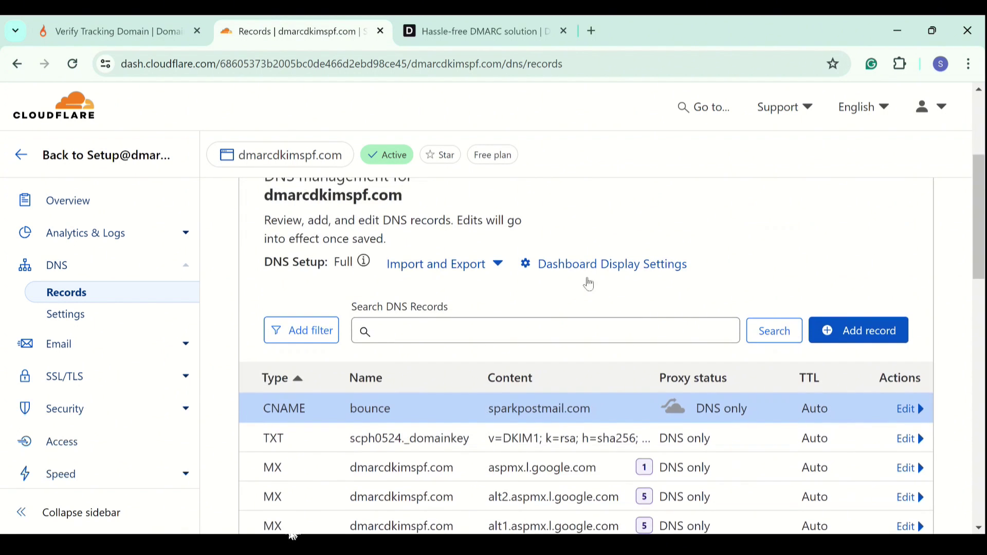
left_click(873, 332)
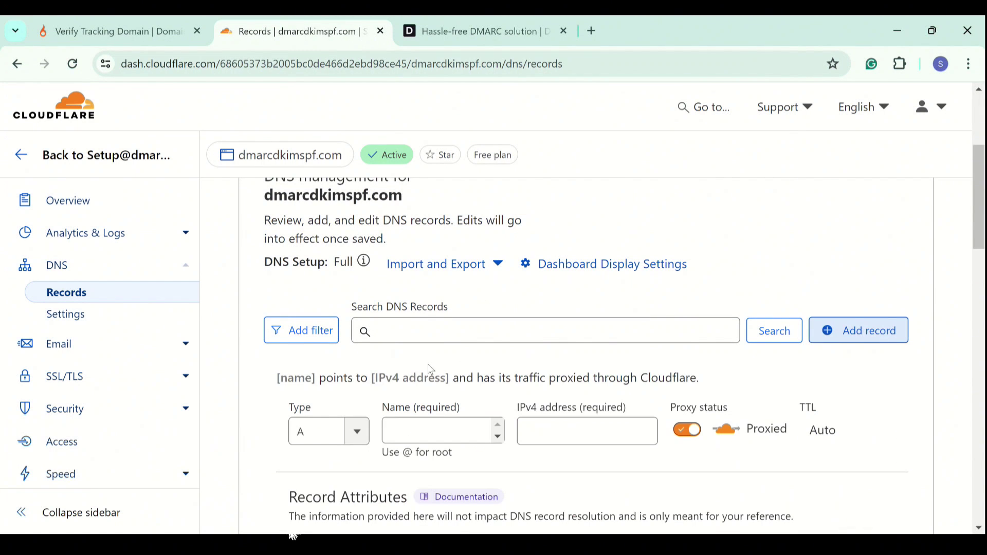
scroll(431, 369, "down", 1)
left_click(329, 354)
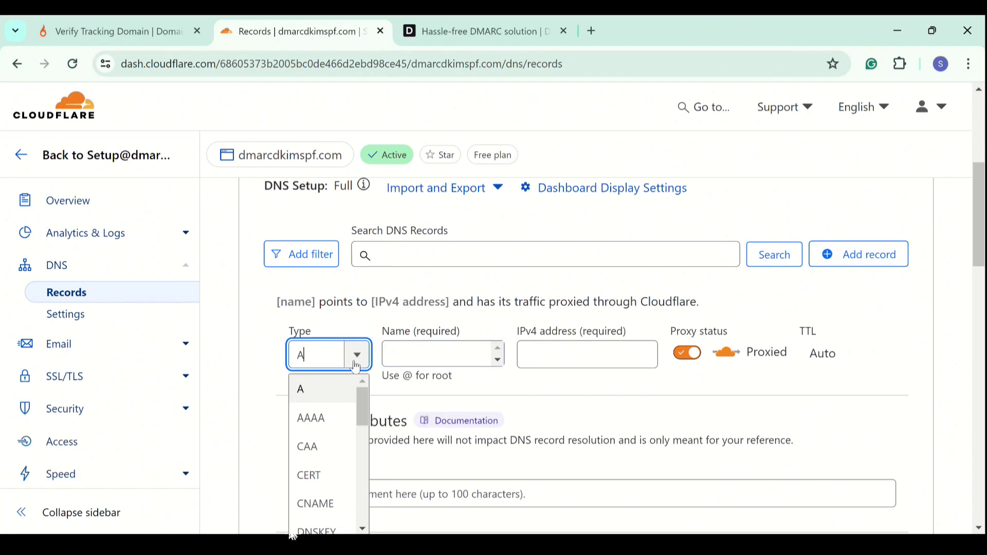
left_click(332, 503)
Step: Name the CNAME record with SparkPost's tracking hostname, track
left_click(167, 30)
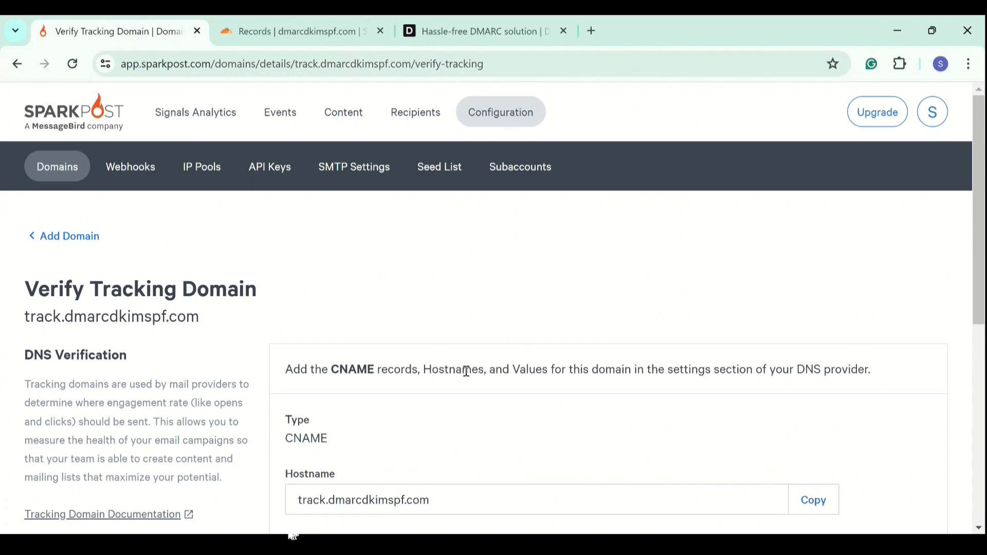
scroll(466, 371, "down", 3)
left_click(825, 331)
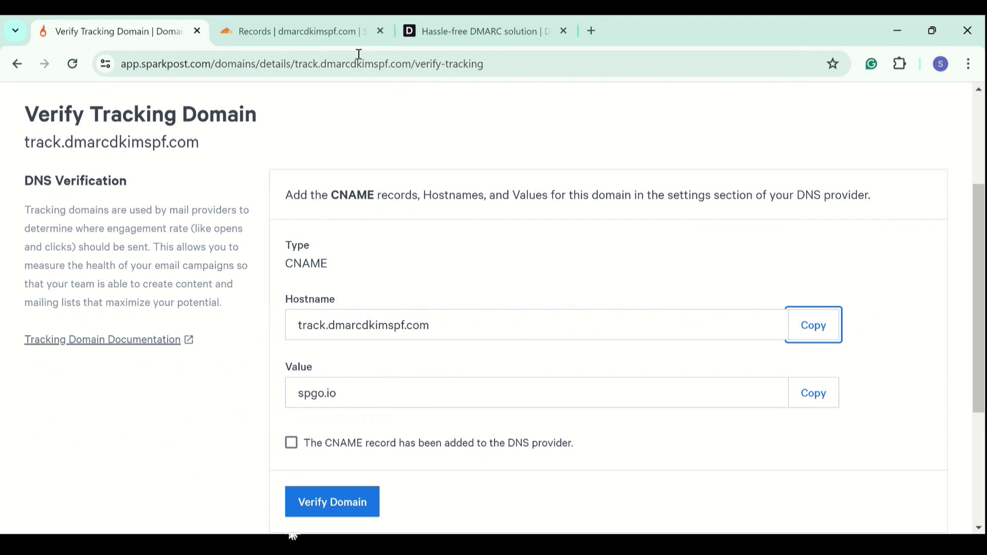
left_click(301, 31)
left_click(465, 365)
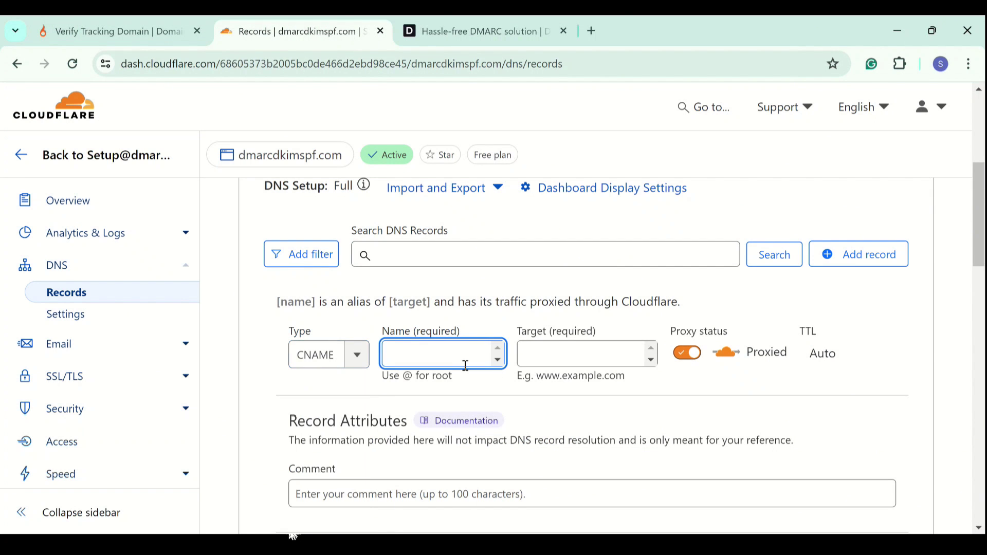
key("ctrl+v")
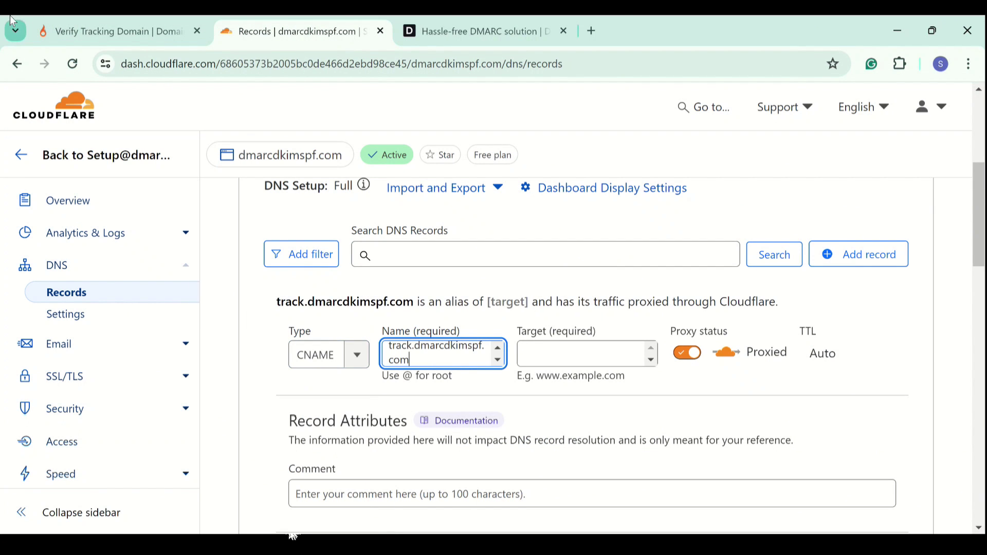
Step: Set the CNAME target to spgo.io, switch it to DNS only, and save
left_click(79, 29)
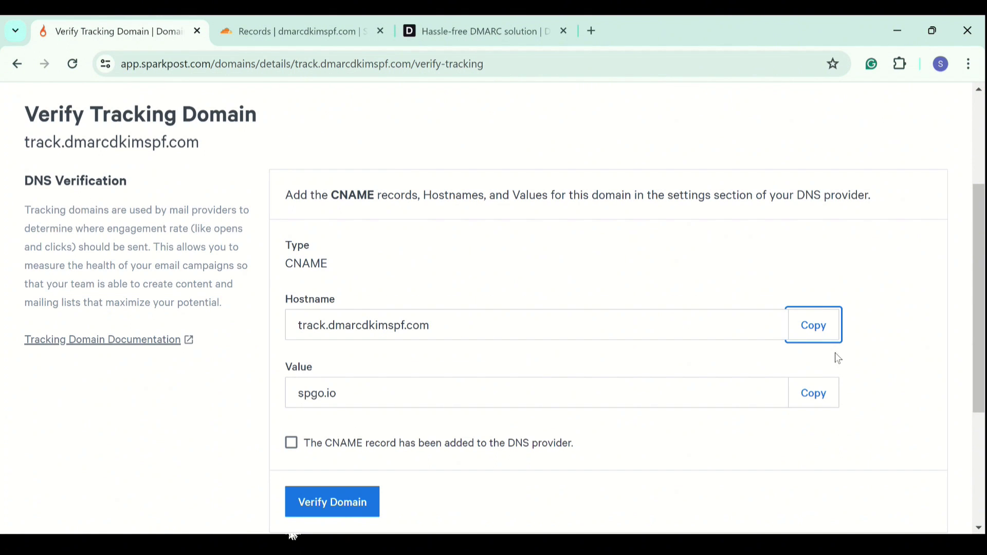
left_click(813, 393)
left_click(283, 21)
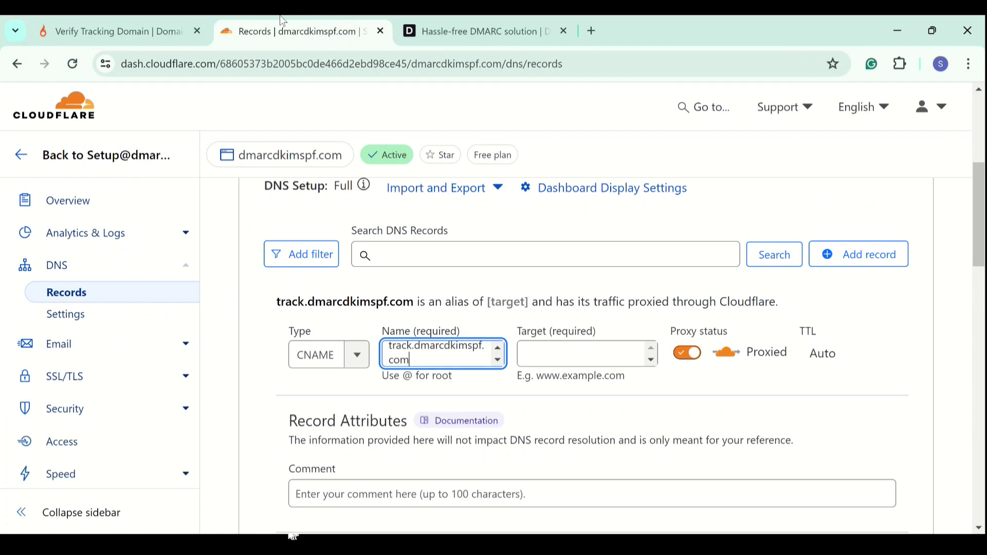
left_click(562, 360)
key("ctrl+v")
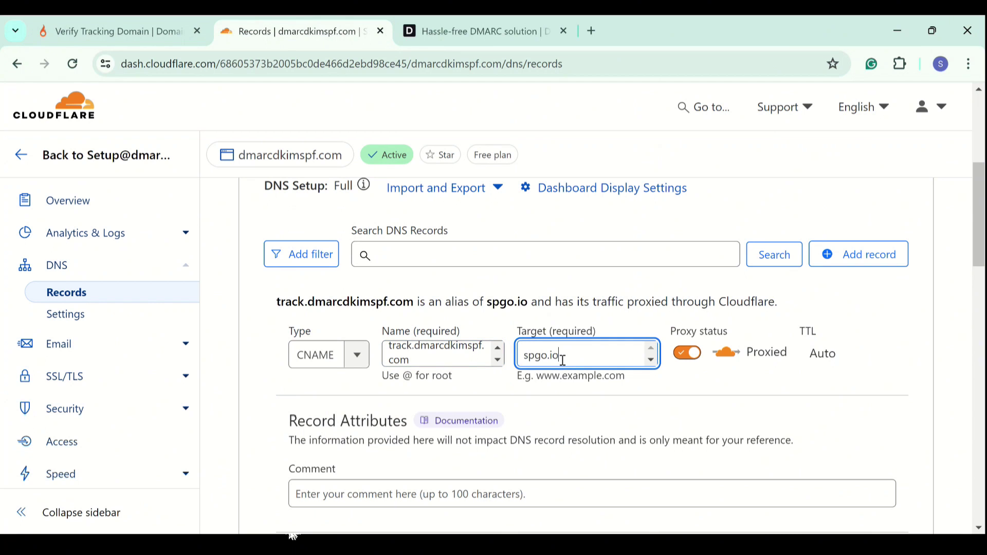
left_click(692, 354)
scroll(698, 360, "down", 2)
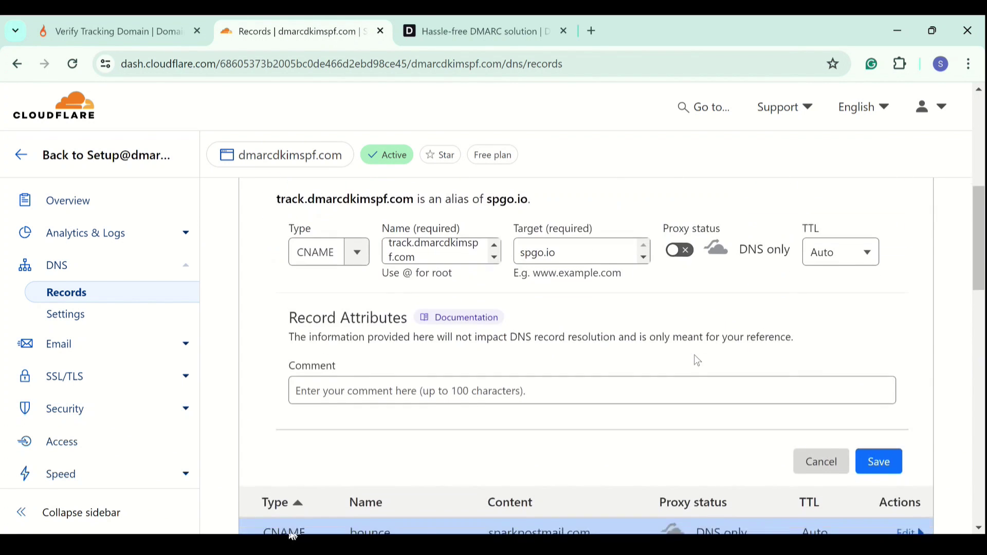
left_click(878, 455)
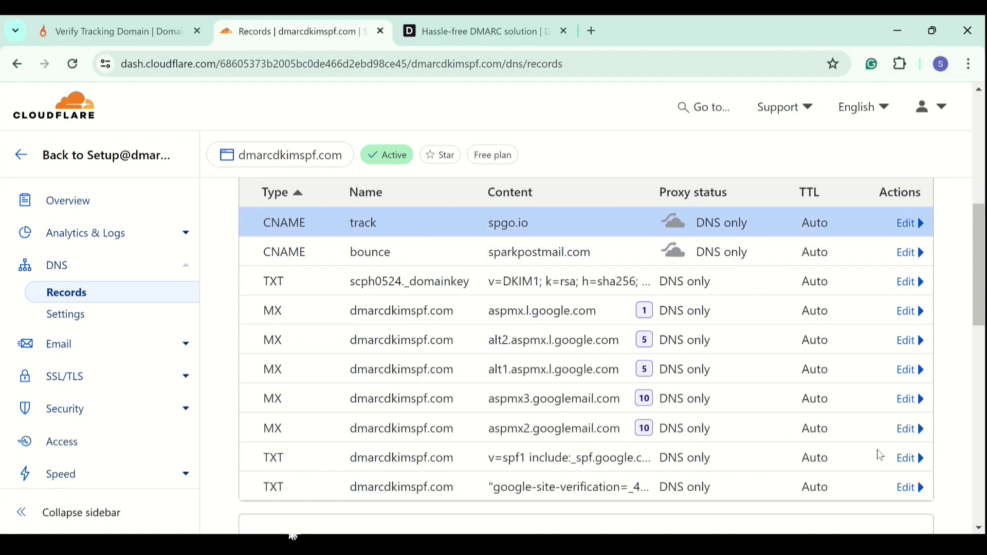
scroll(571, 367, "up", 4)
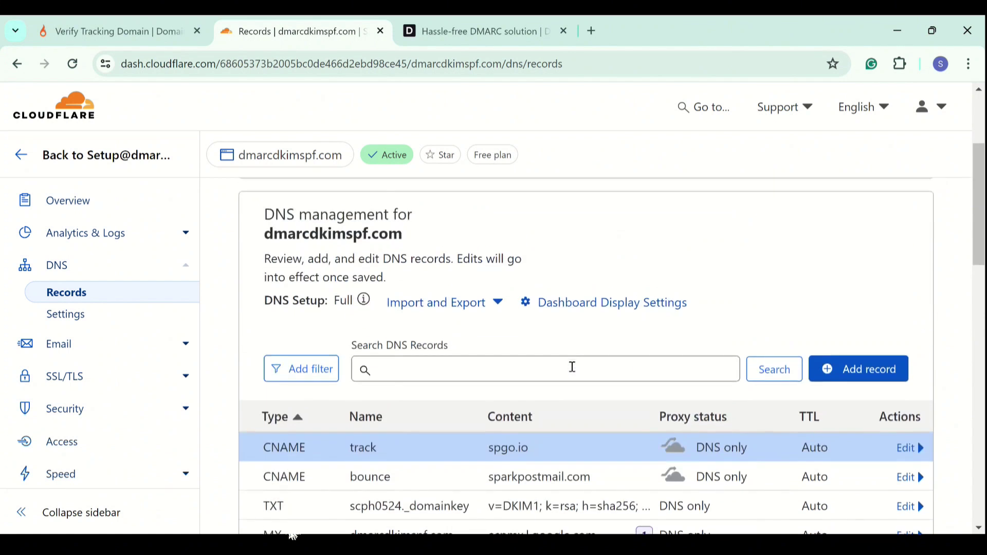
Step: Confirm the CNAME and retry verifying track.dmarcdkimspf.com, reviewing the invalid tracking domain error
left_click(175, 27)
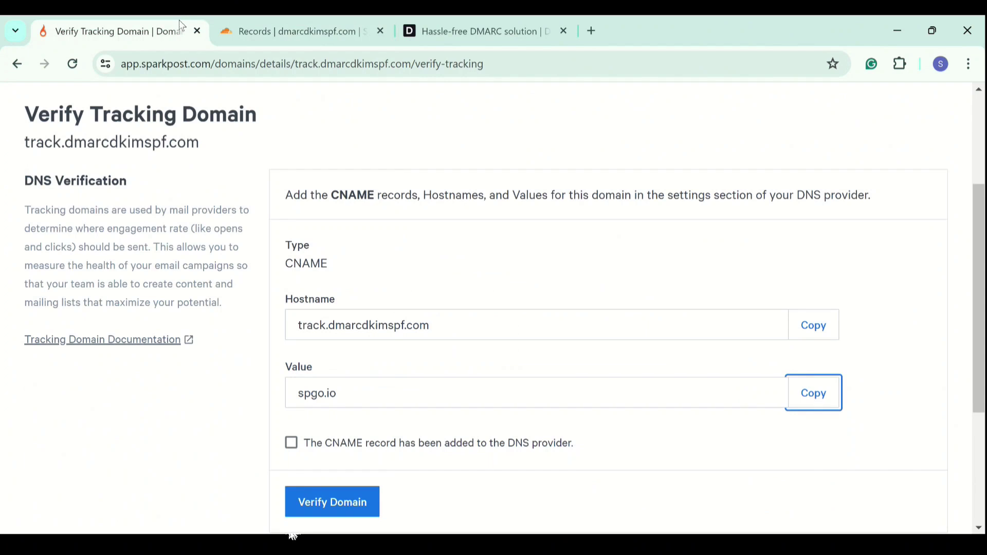
left_click(291, 443)
left_click(327, 502)
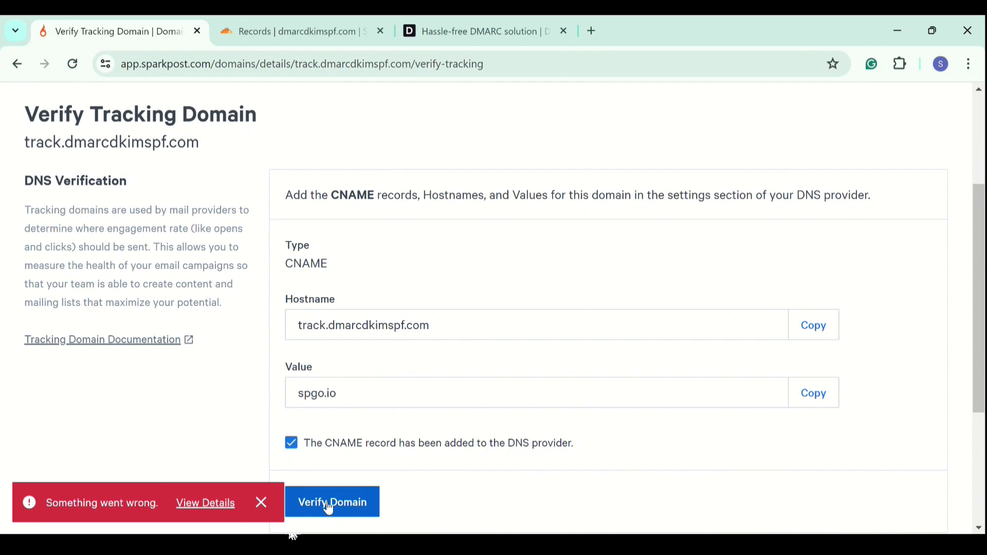
left_click(328, 506)
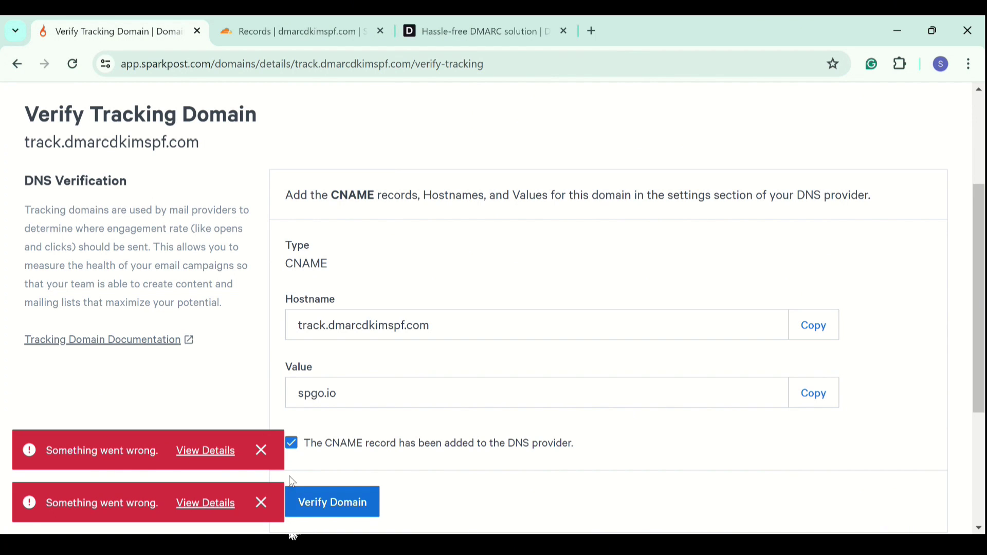
left_click(262, 449)
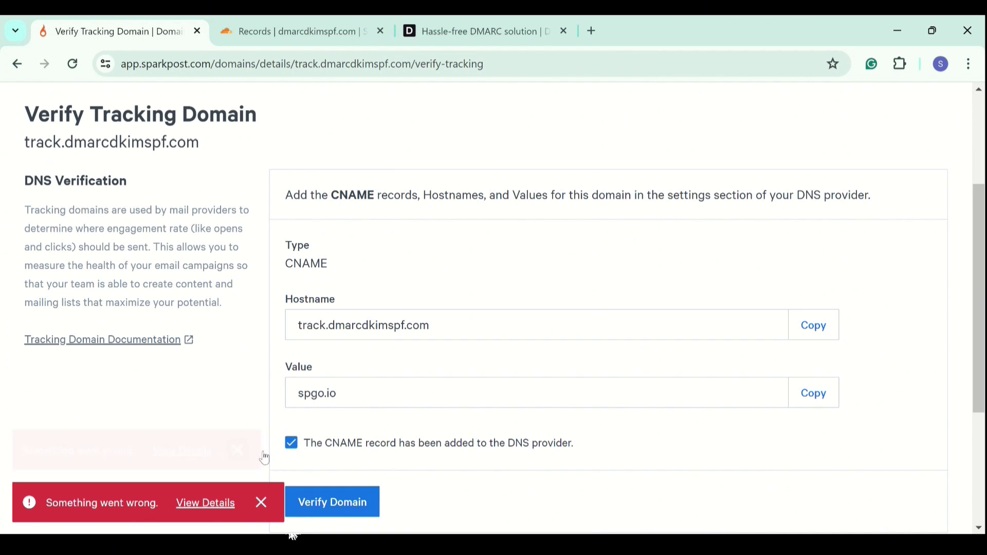
left_click(262, 503)
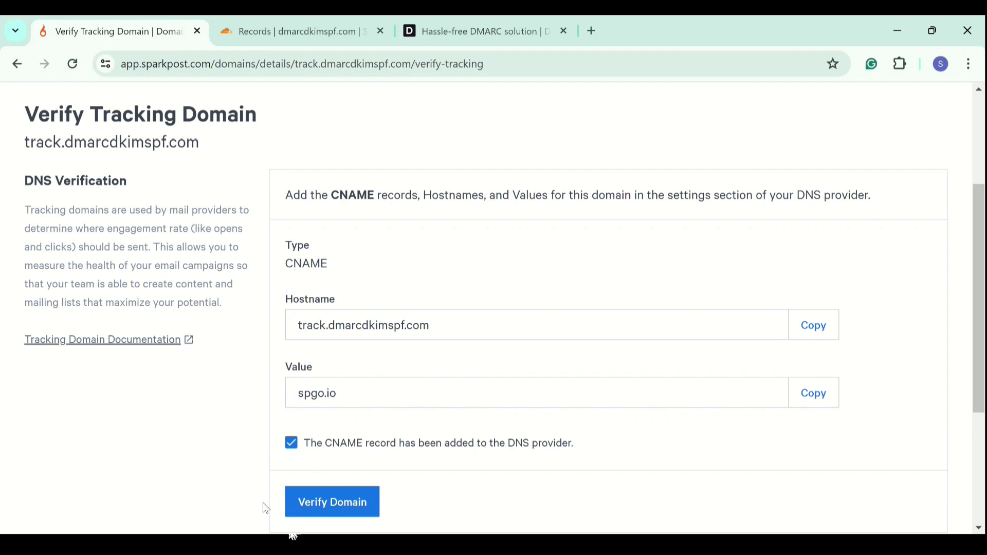
left_click(319, 505)
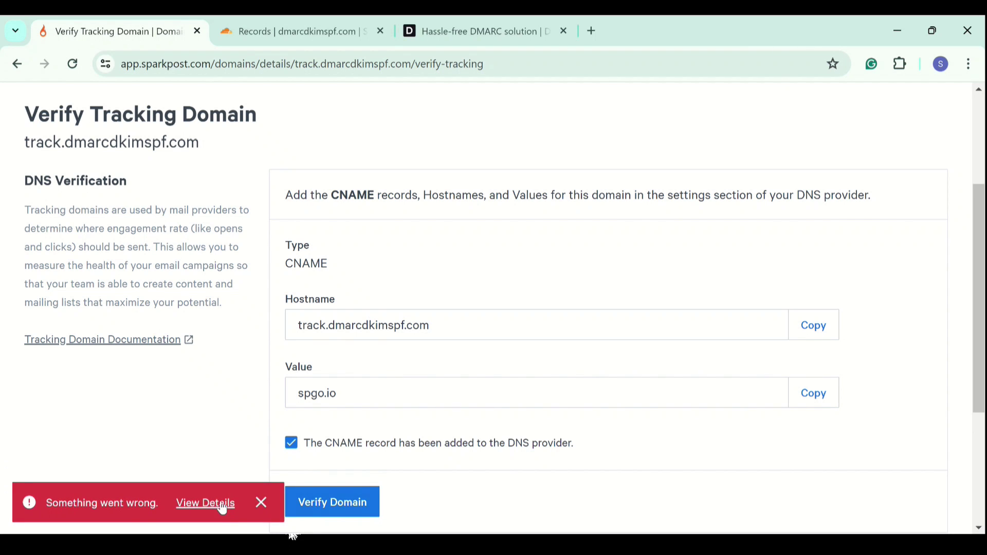
left_click(221, 503)
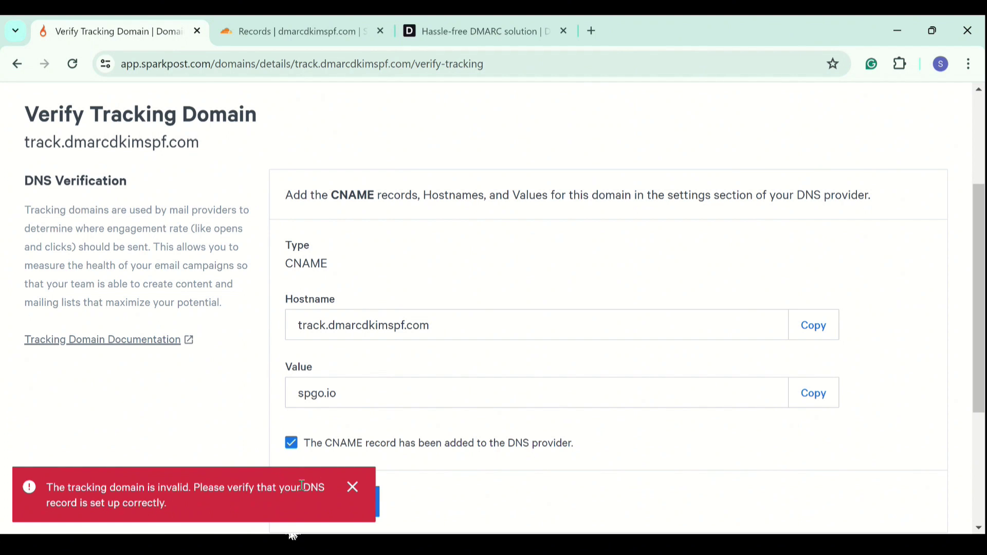
left_click(355, 487)
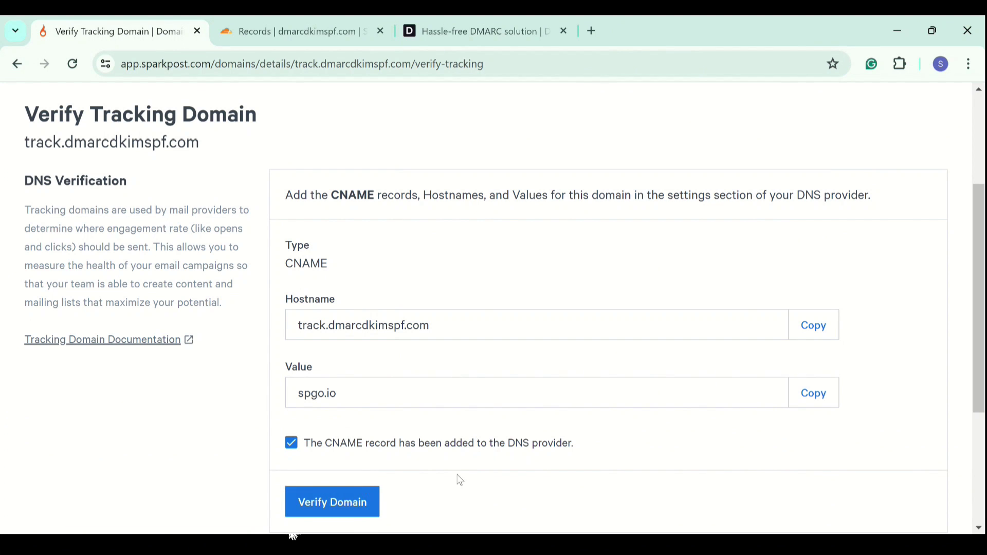
scroll(460, 481, "up", 1)
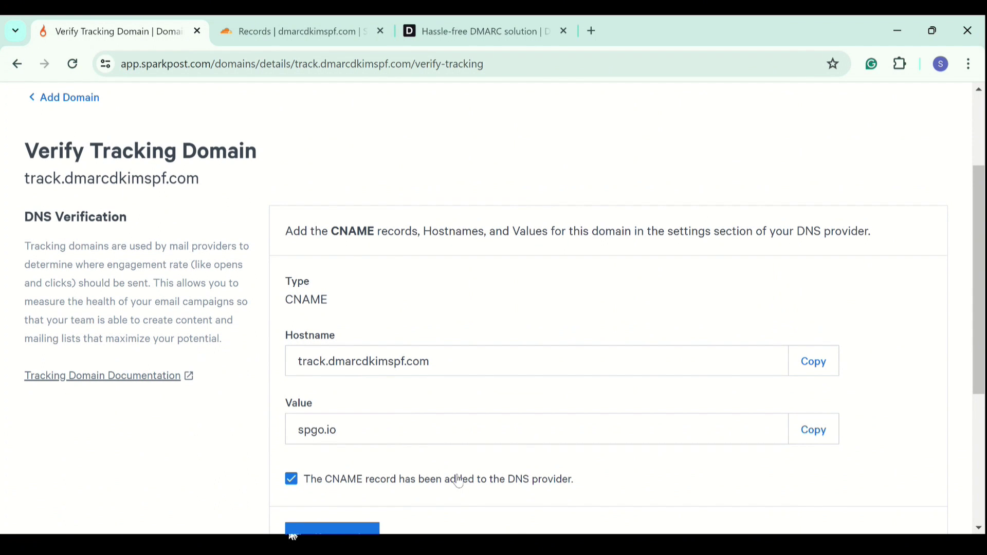
Step: Recheck the Cloudflare DNS records, retry tracking-domain verification, then reload the SparkPost page
left_click(254, 35)
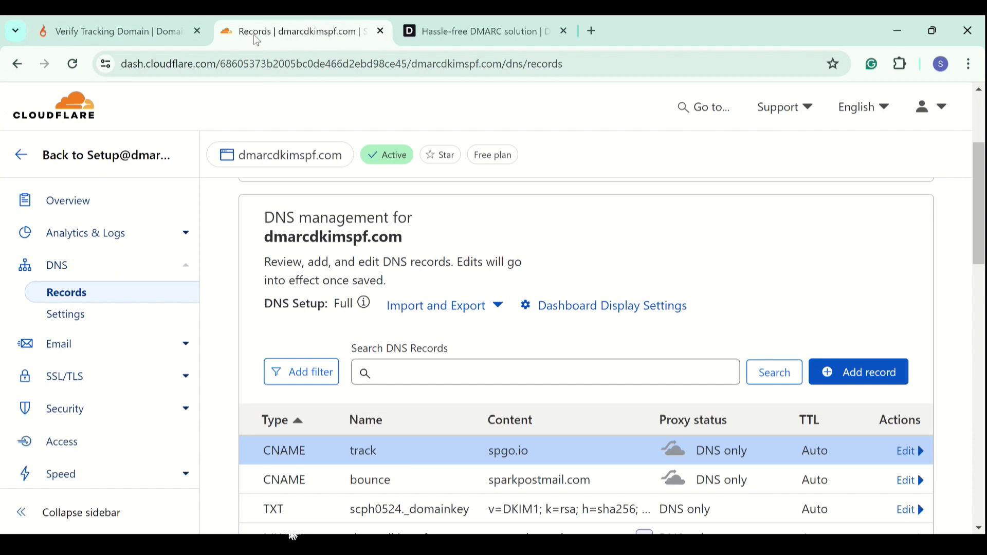
left_click(142, 26)
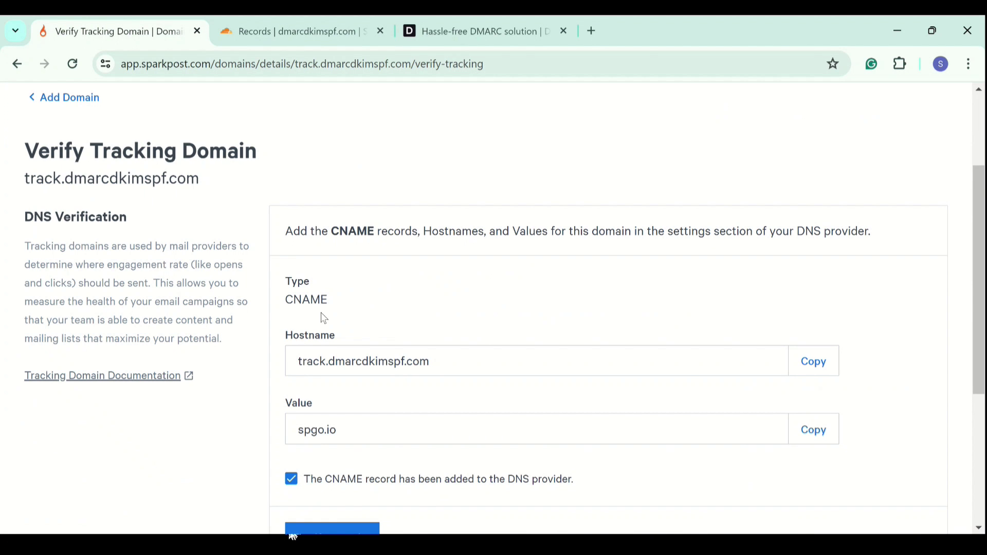
scroll(322, 316, "down", 1)
left_click(354, 485)
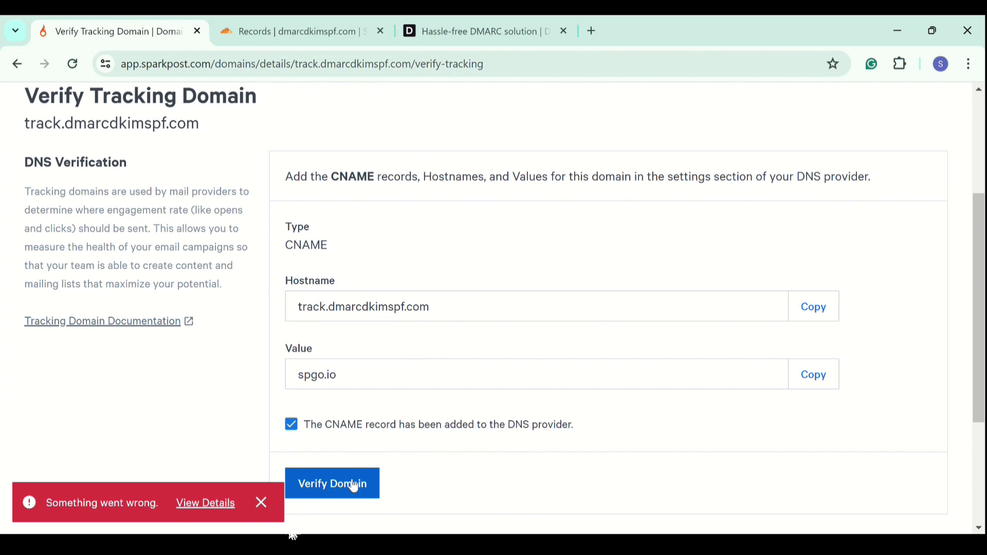
left_click(72, 63)
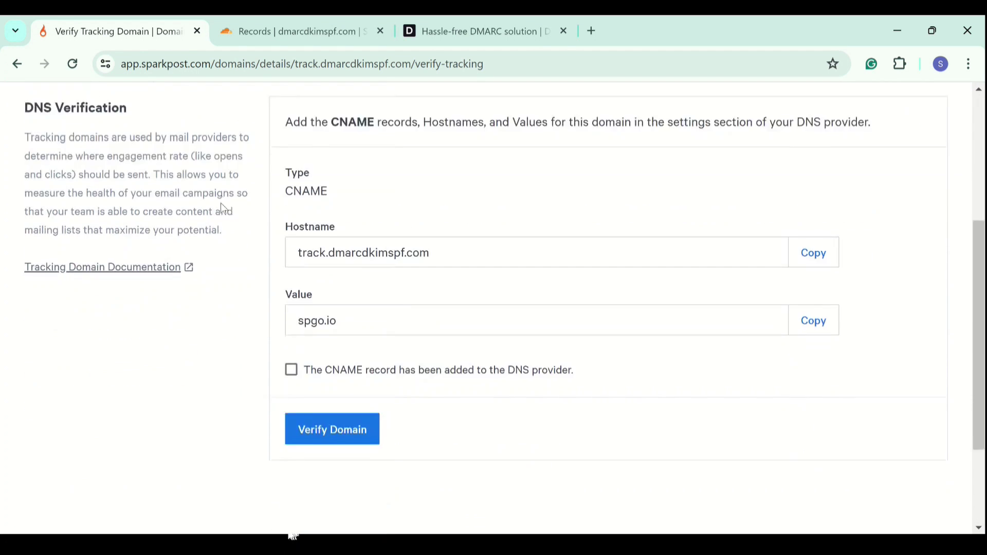
Step: Confirm the CNAME record was added and verify track.dmarcdkimspf.com successfully
left_click(291, 395)
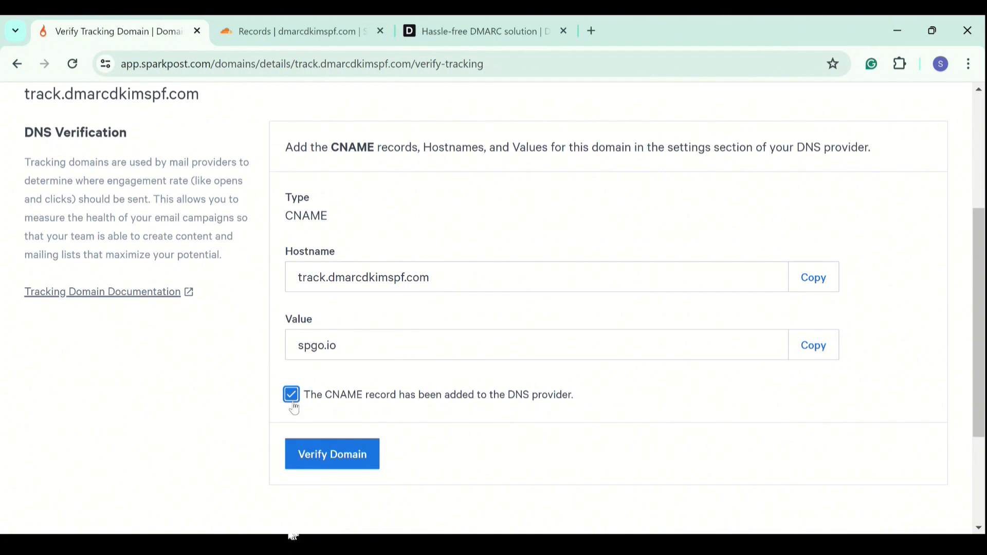
left_click(315, 455)
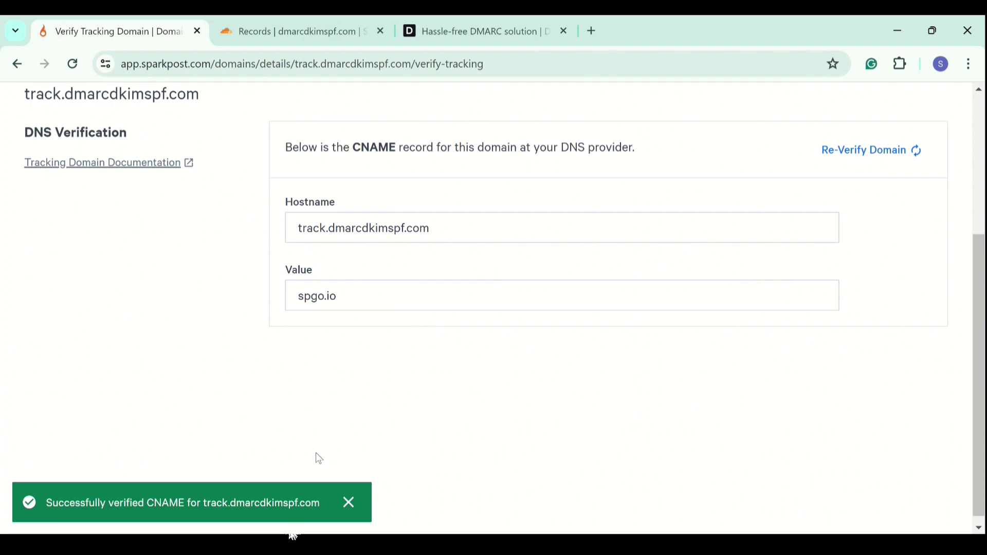
scroll(315, 452, "up", 3)
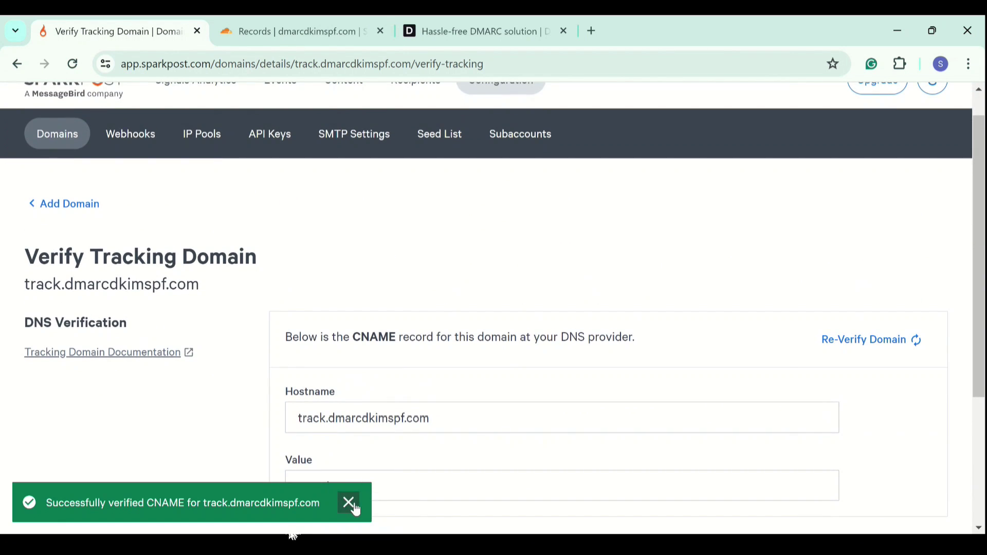
left_click(349, 502)
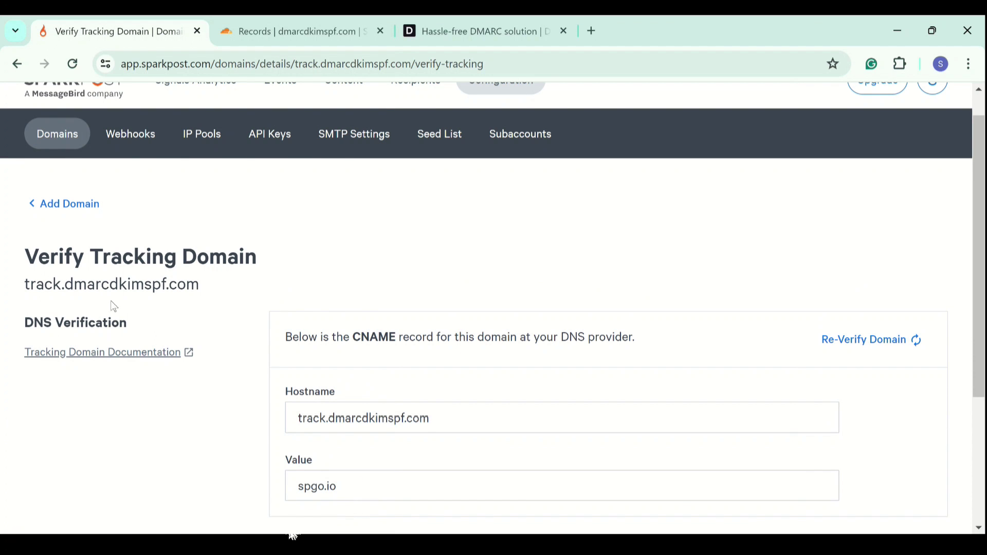
Step: Review the Sending, Bounce and Tracking Domains lists, ending on track.dmarcdkimspf.com
left_click(63, 201)
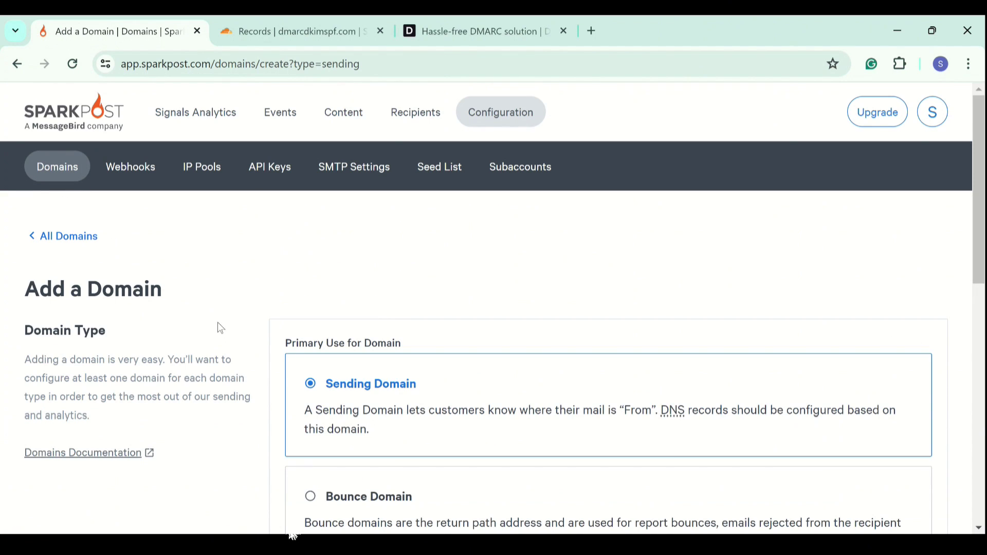
left_click(42, 235)
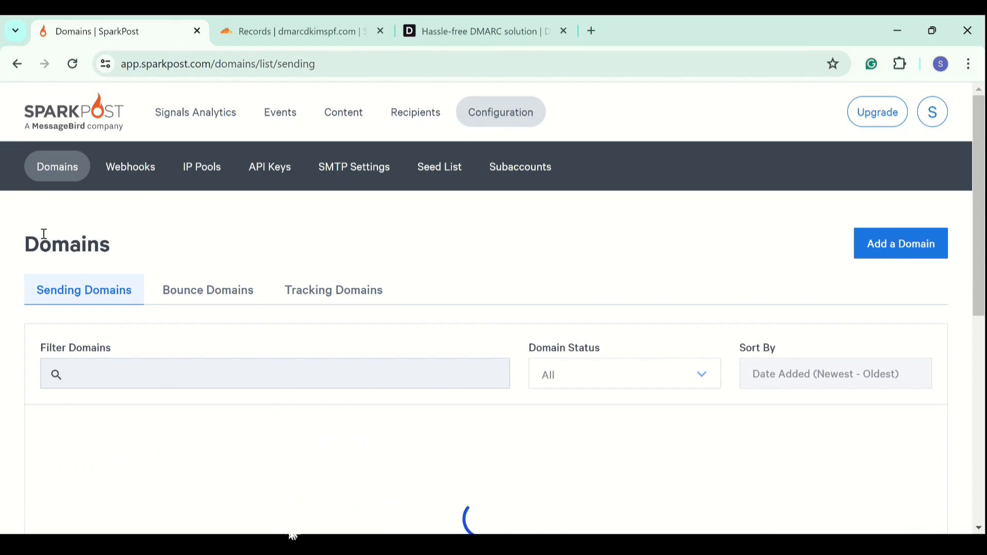
scroll(173, 362, "down", 6)
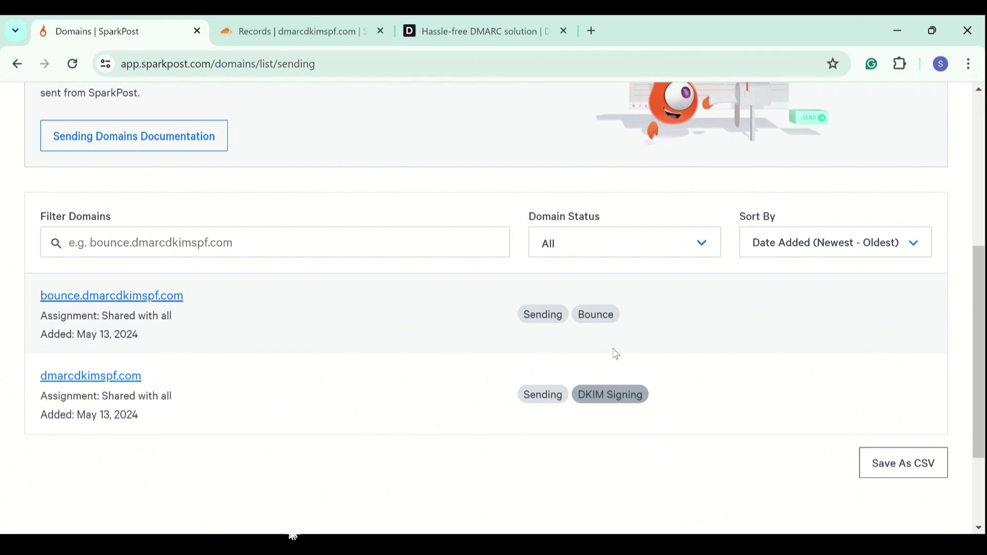
scroll(616, 354, "up", 4)
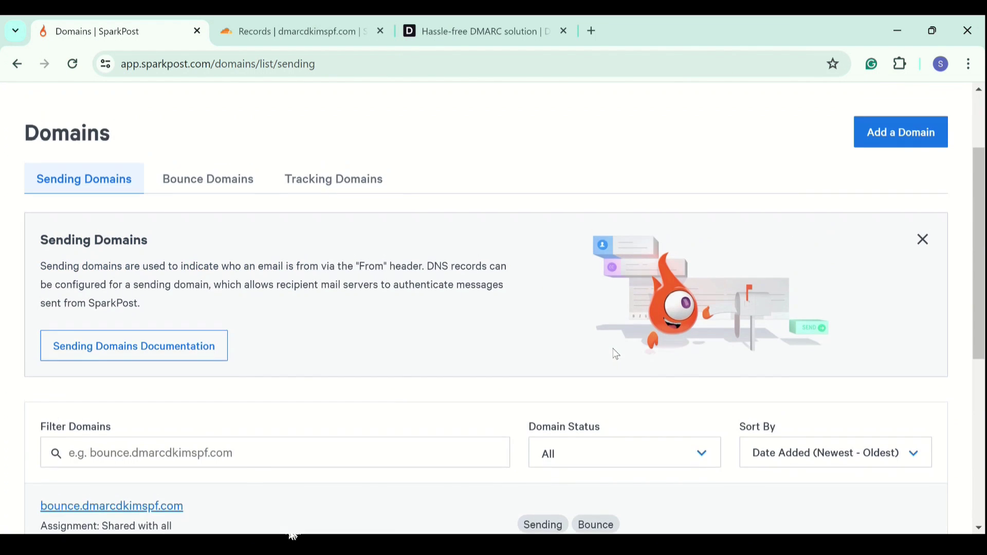
left_click(192, 186)
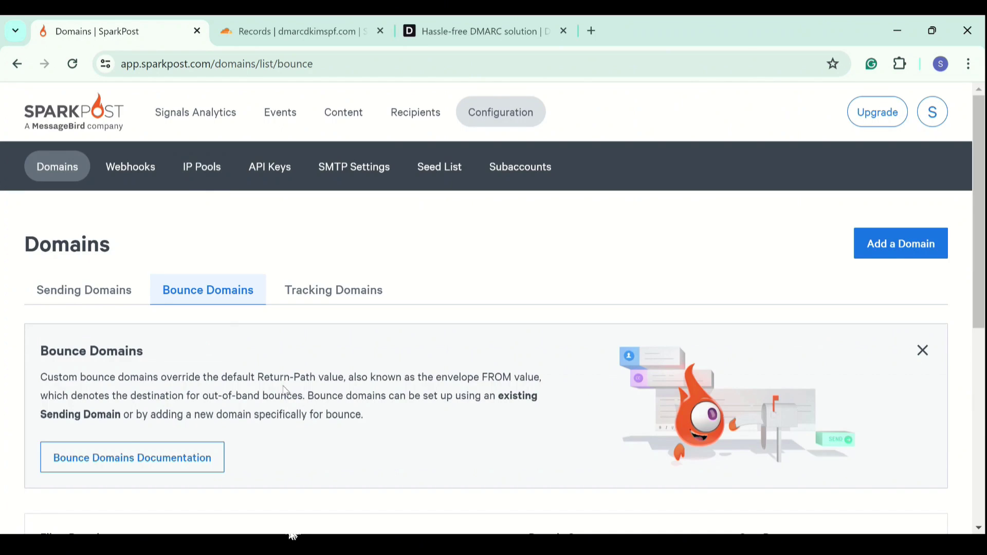
scroll(286, 391, "down", 5)
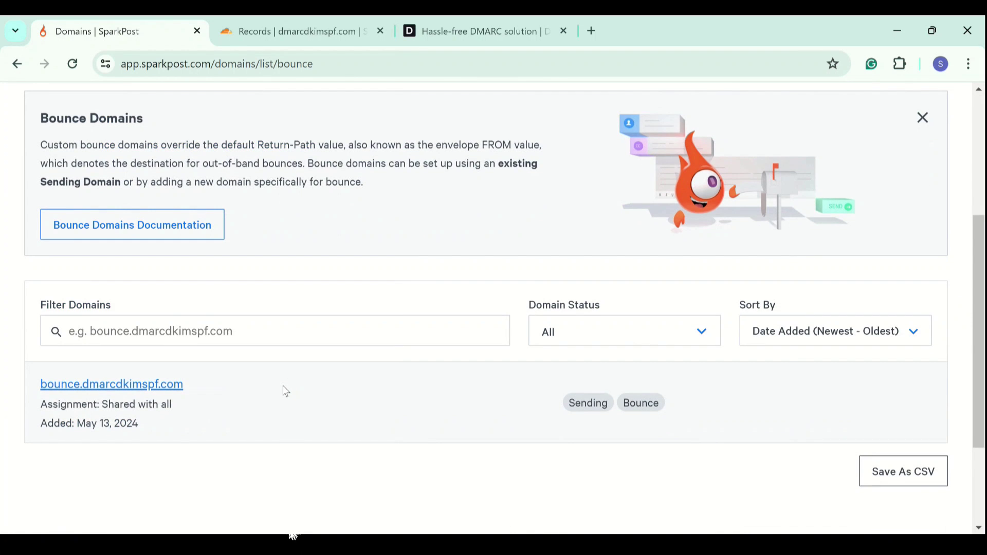
scroll(286, 392, "up", 5)
left_click(339, 248)
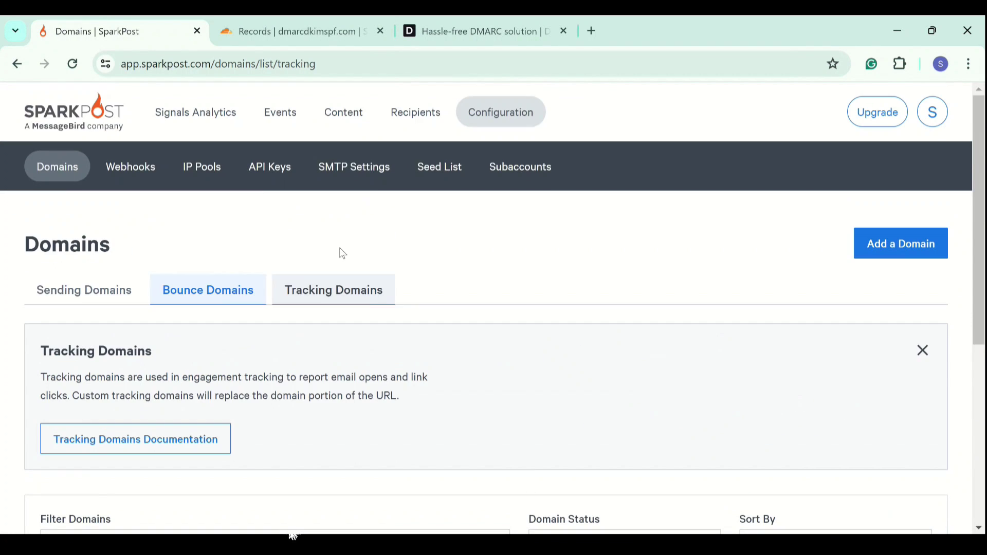
scroll(375, 424, "down", 5)
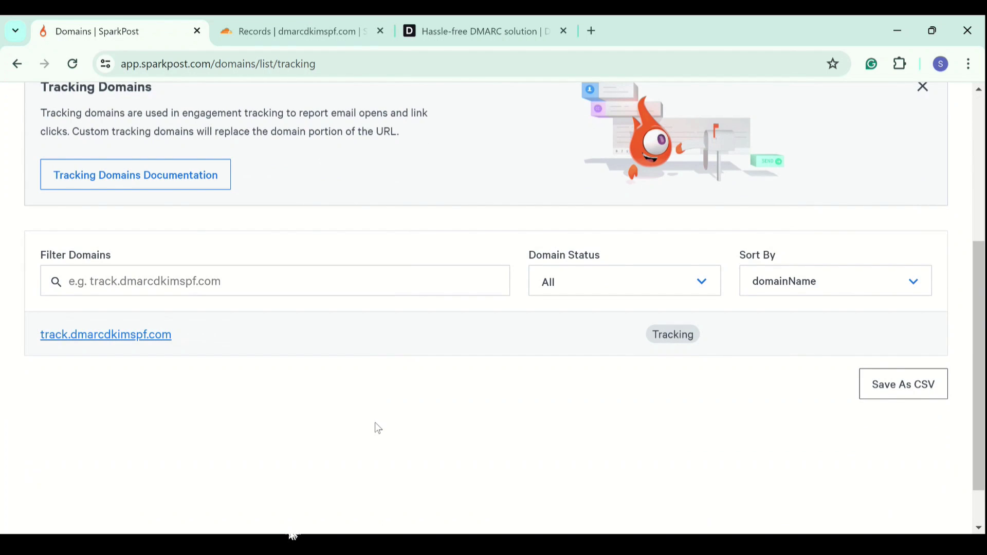
scroll(378, 428, "up", 5)
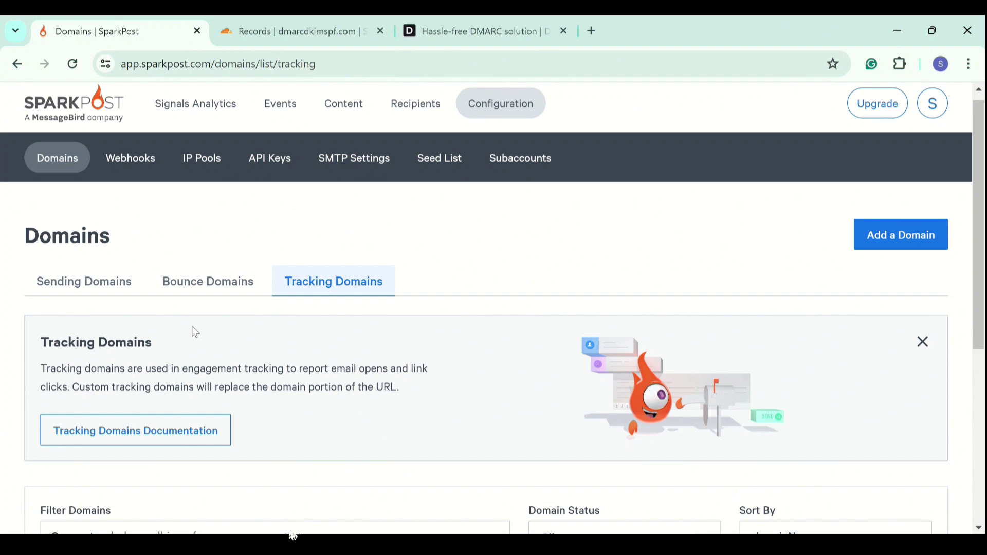
Step: Go back to the Sending Domains list via Domains in the Configuration navigation
left_click(56, 158)
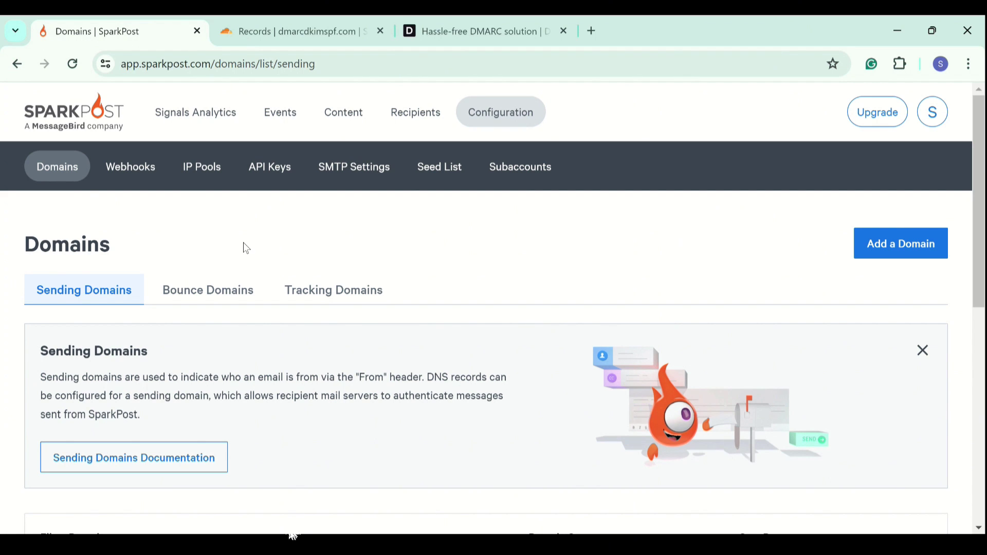
Step: Check dmarcdkimspf.com on DMARCDKIM.com to get its suggested p=none DMARC TXT record
left_click(450, 21)
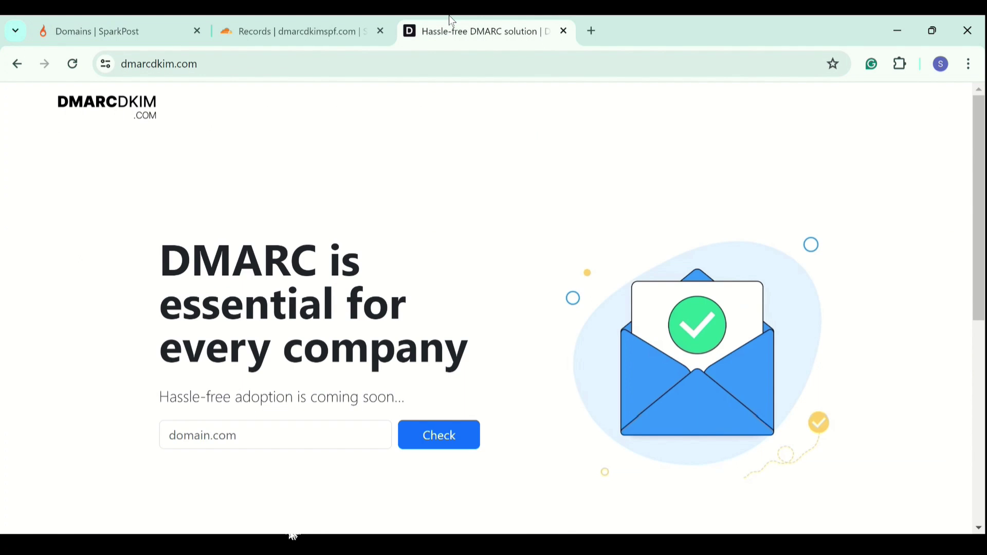
left_click(280, 441)
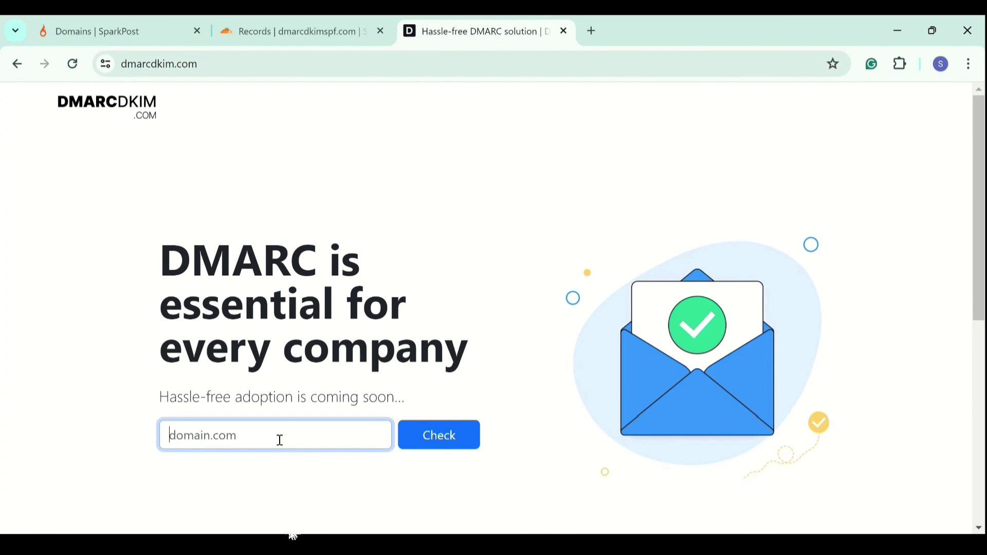
key("Down")
key("Return")
left_click(447, 450)
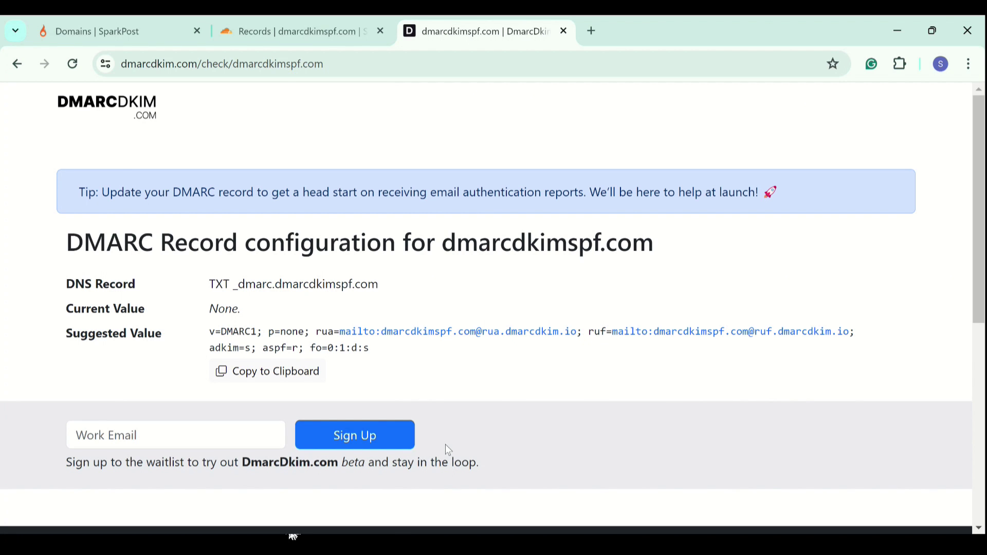
Step: Start a new Cloudflare DNS record with type TXT
left_click(297, 31)
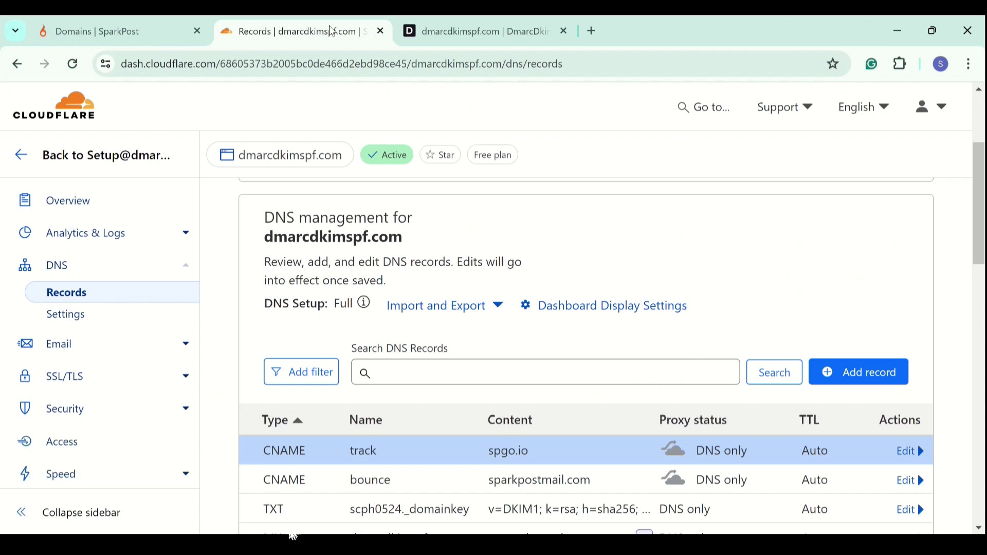
left_click(833, 368)
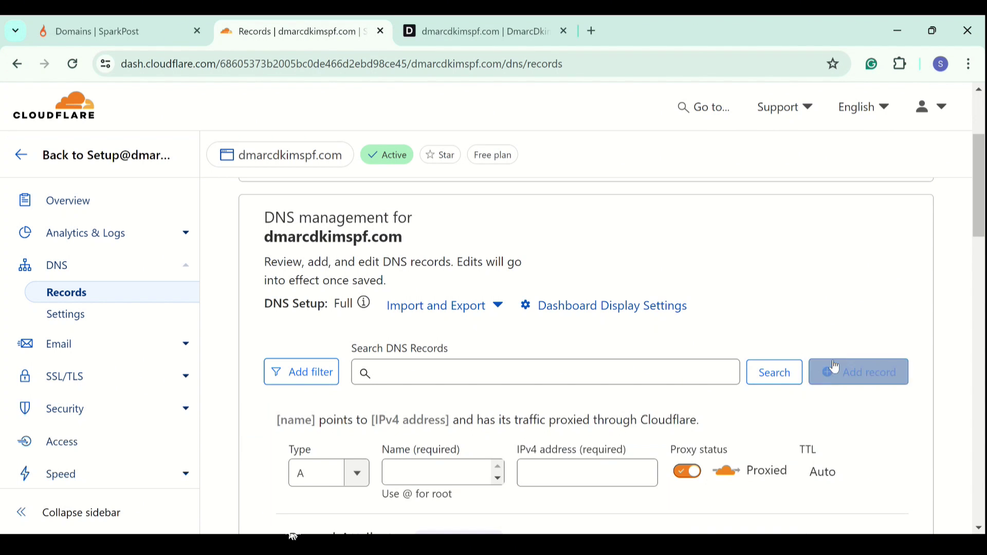
scroll(624, 369, "down", 3)
left_click(357, 264)
scroll(342, 406, "down", 5)
scroll(337, 419, "down", 1)
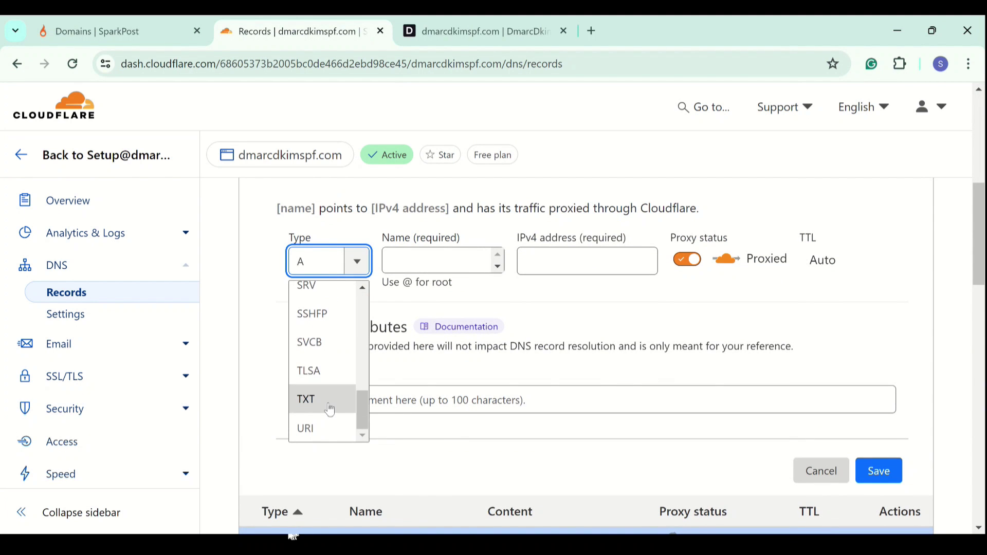
left_click(330, 406)
Step: Copy _dmarc.dmarcdkimspf.com from DMARCDKIM and paste it as the record name
left_click(453, 37)
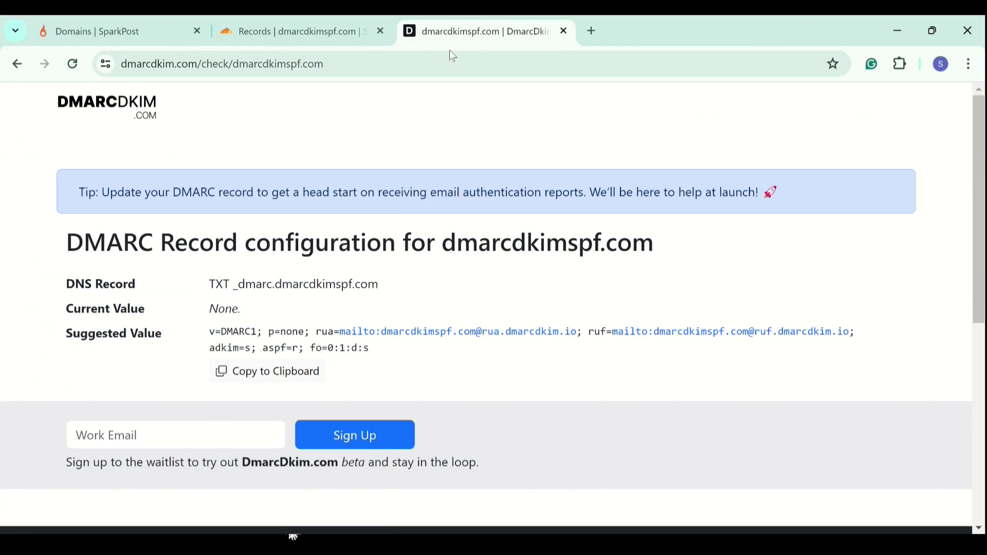
left_click_drag(233, 285, 382, 284)
key("ctrl+c")
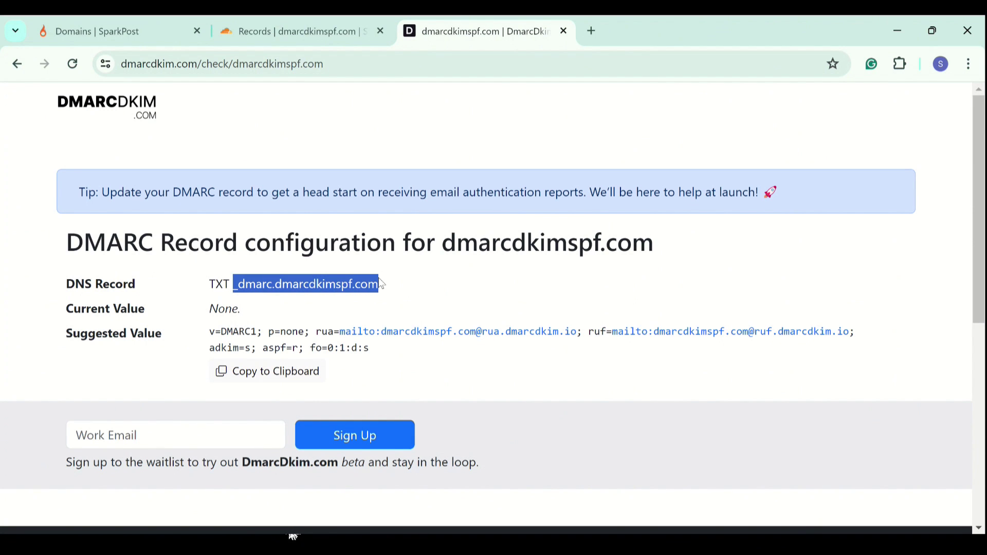
left_click(298, 31)
left_click(456, 258)
key("ctrl+v")
Step: Paste the suggested v=DMARC1; p=none value as content and save the record
left_click(470, 25)
left_click(268, 371)
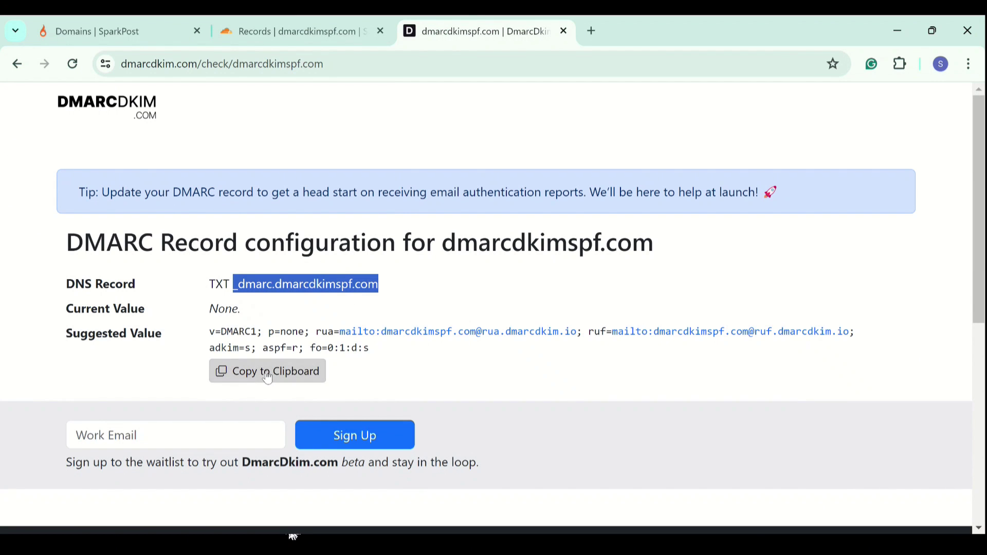
left_click(311, 45)
left_click(384, 369)
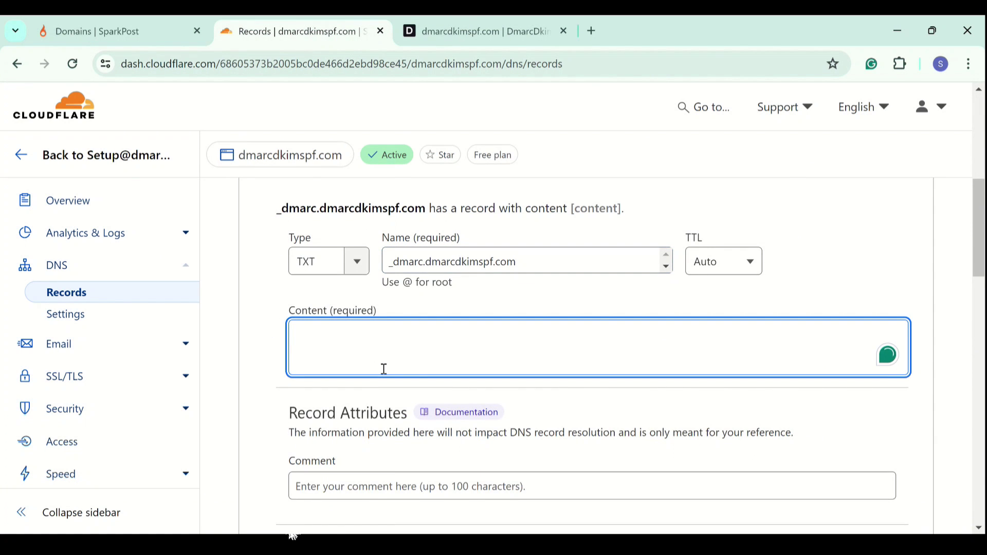
key("ctrl+v")
scroll(384, 369, "down", 2)
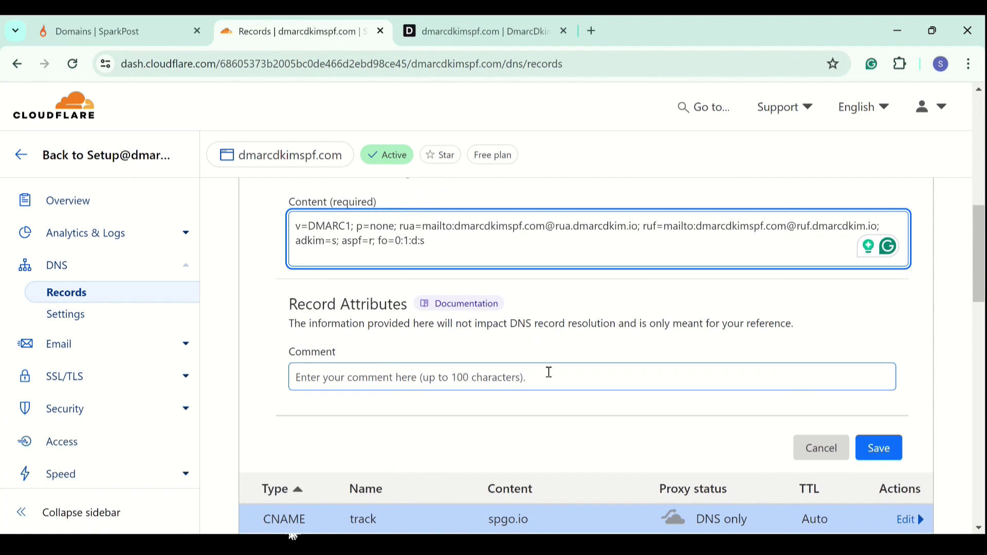
left_click(880, 448)
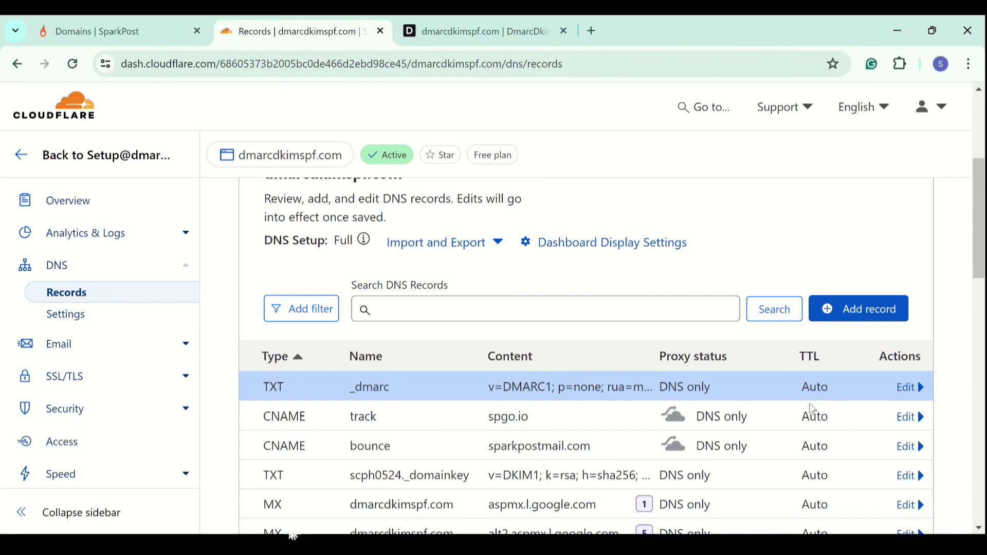
Step: Return to the SparkPost Domains tab showing the Sending Domains list
left_click(114, 40)
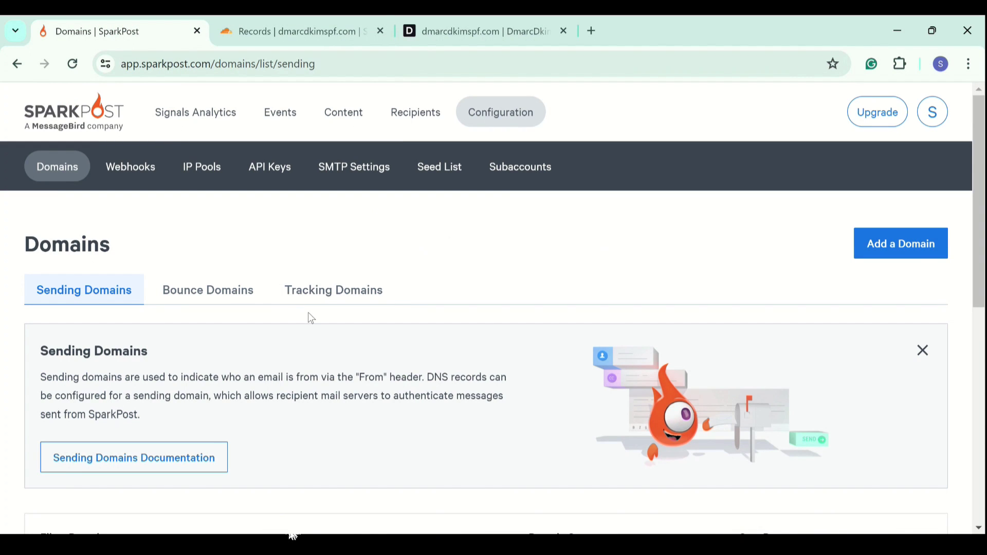